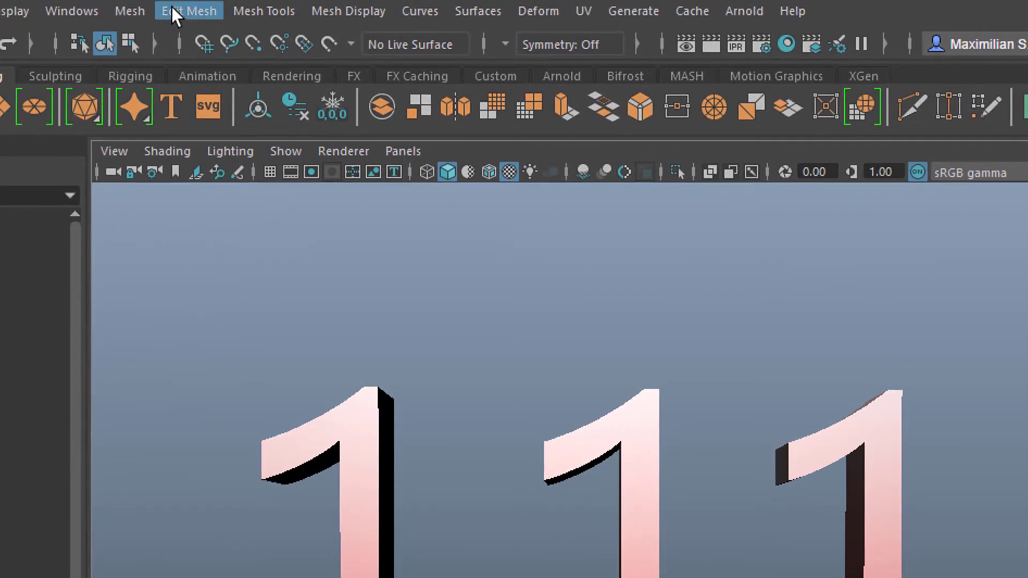
Step: Look up the Detach and Separate mesh commands without running either of them
left_click(192, 6)
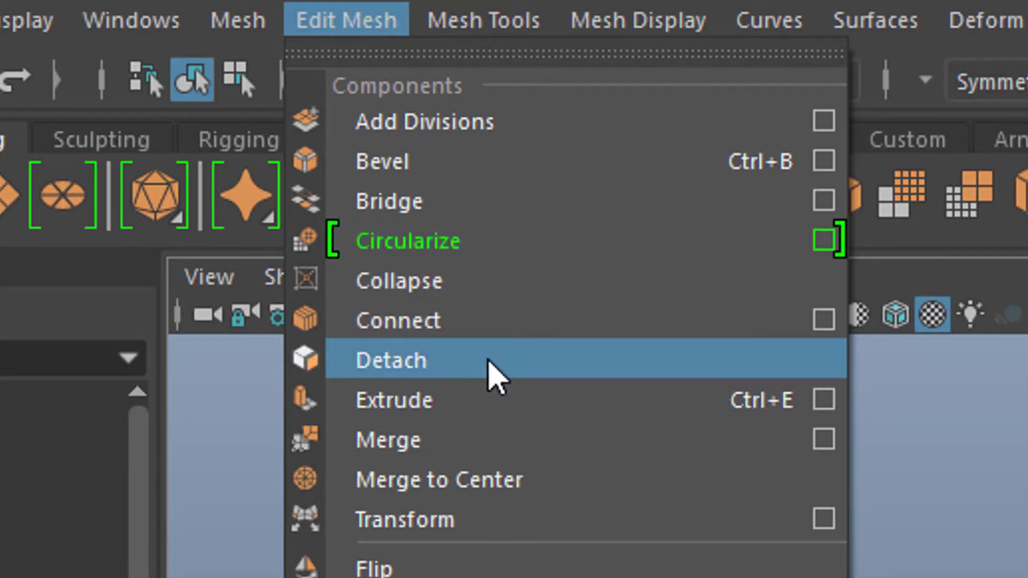
mouse_move(256, 24)
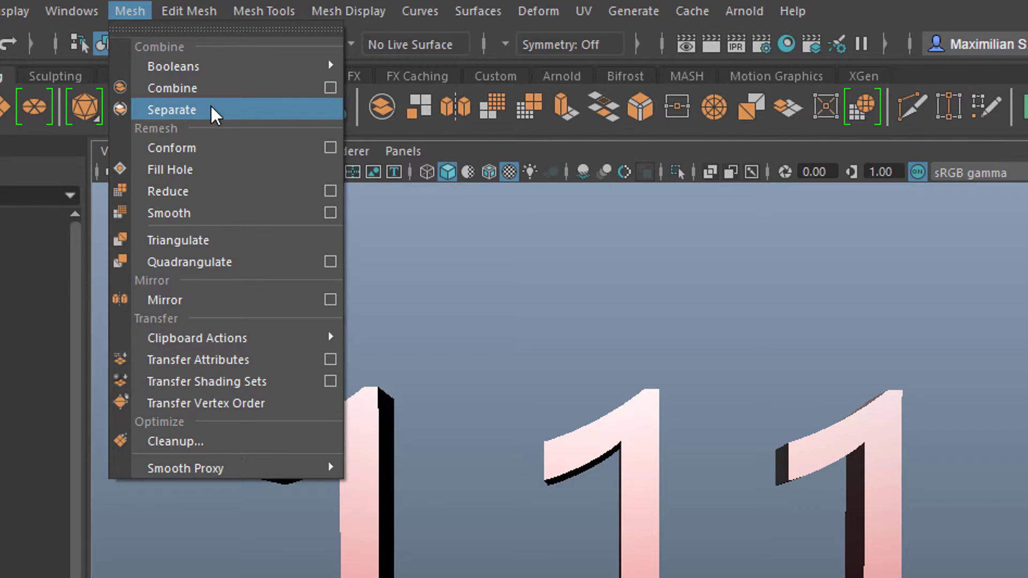
mouse_move(188, 8)
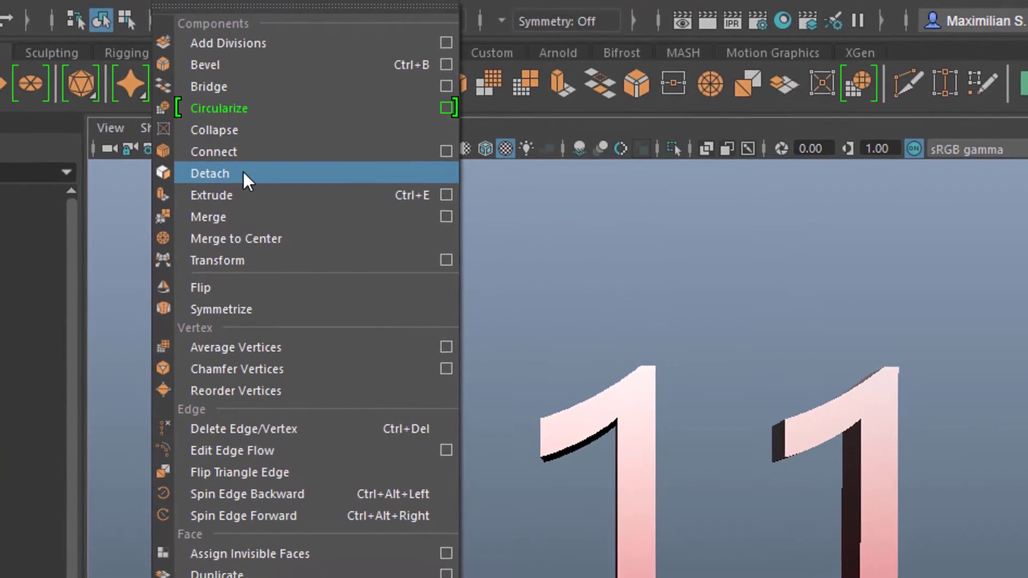
left_click(898, 262)
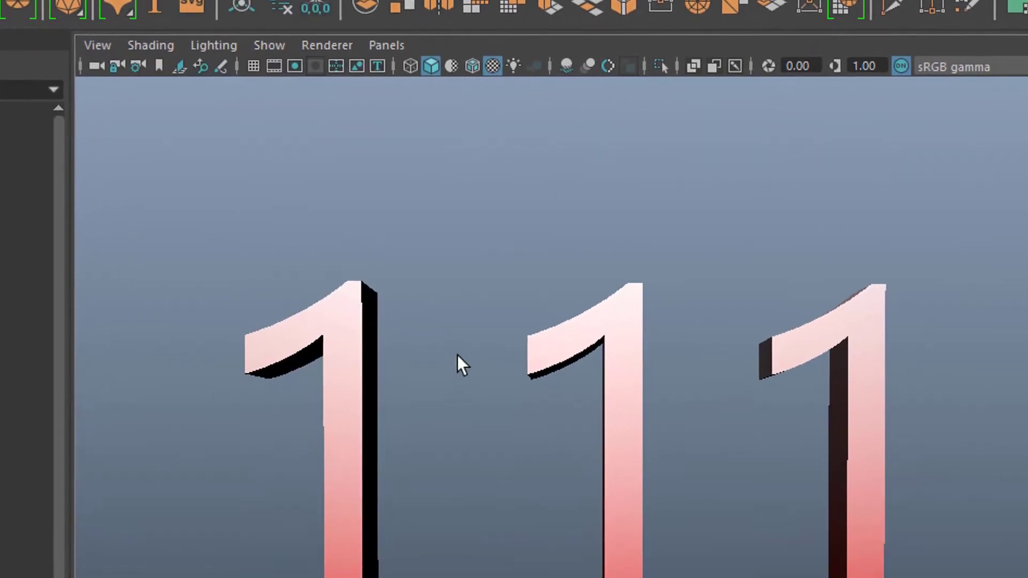
Step: Select the first and second number meshes and compare all three 1s from several angles
left_click(358, 388)
left_click_drag(477, 422, 489, 425, "alt")
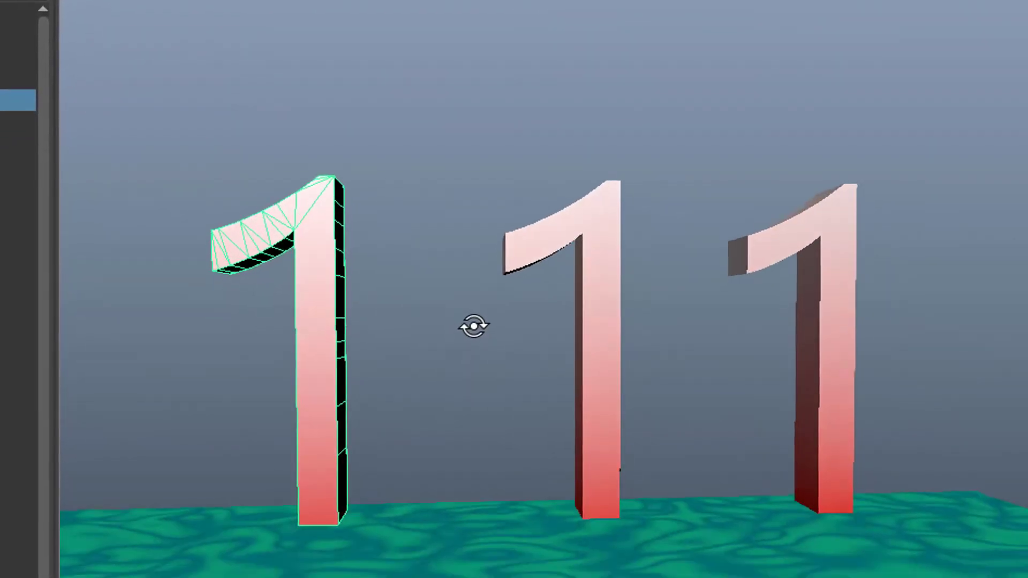
left_click_drag(474, 326, 474, 270, "alt")
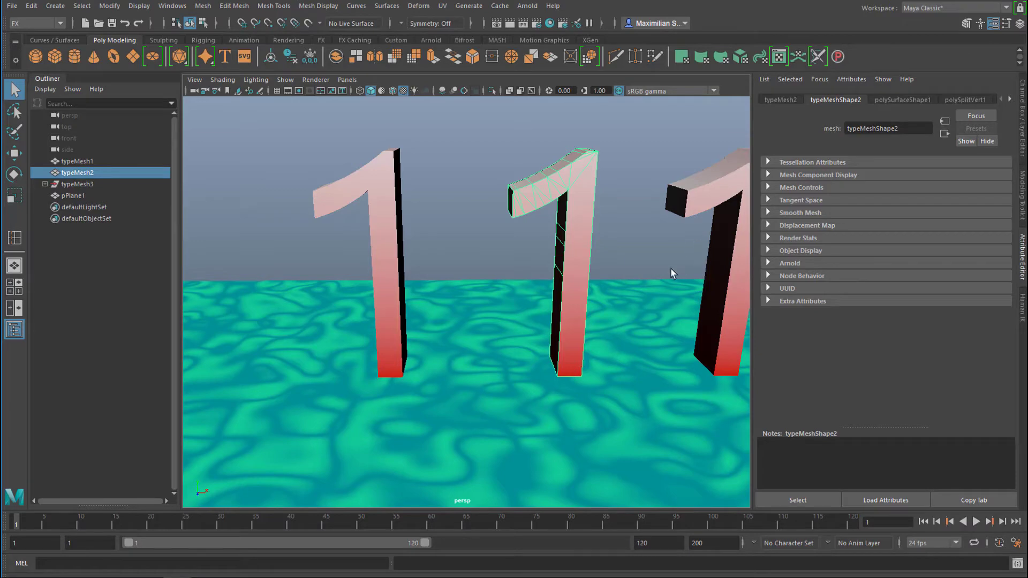
left_click_drag(654, 264, 606, 249, "alt")
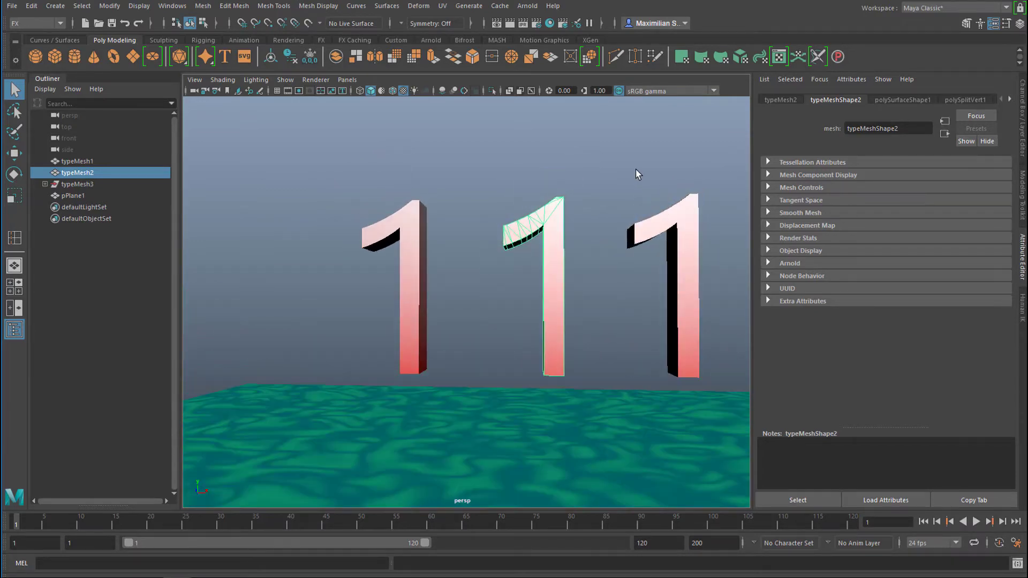
left_click_drag(635, 171, 522, 376)
Step: In face mode on typeMesh1, select the triangular front face near the top and try moving it
left_click(364, 236)
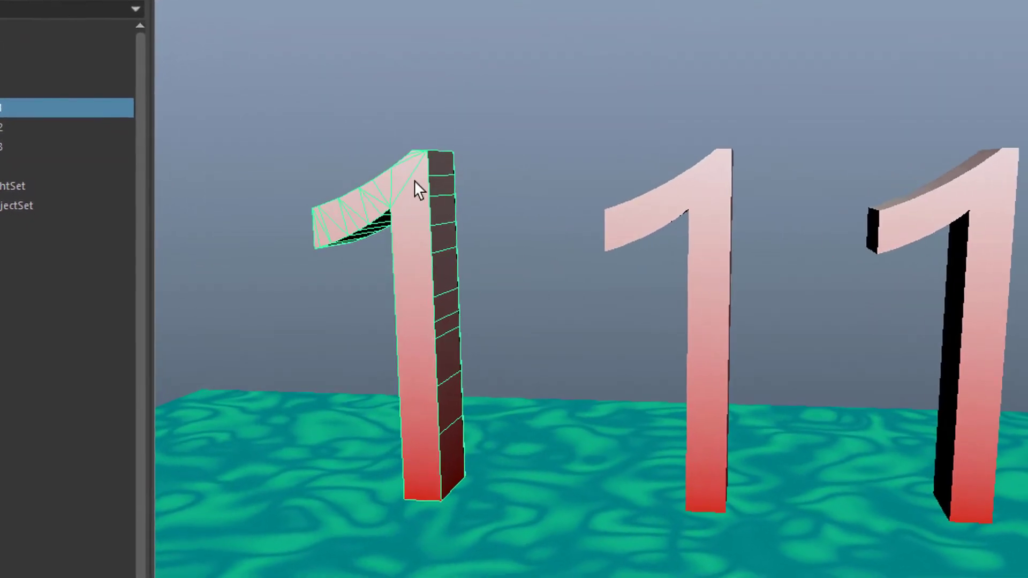
right_click_drag(414, 181, 457, 232, "alt")
middle_click_drag(457, 232, 573, 277, "alt")
right_click_drag(557, 174, 569, 240)
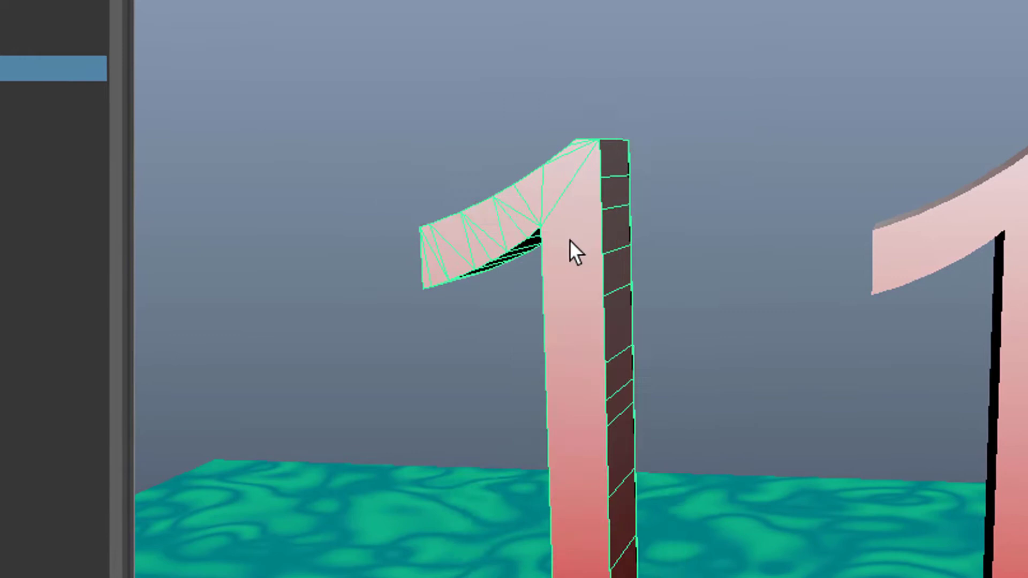
left_click(566, 180)
left_click_drag(678, 300, 646, 325, "alt")
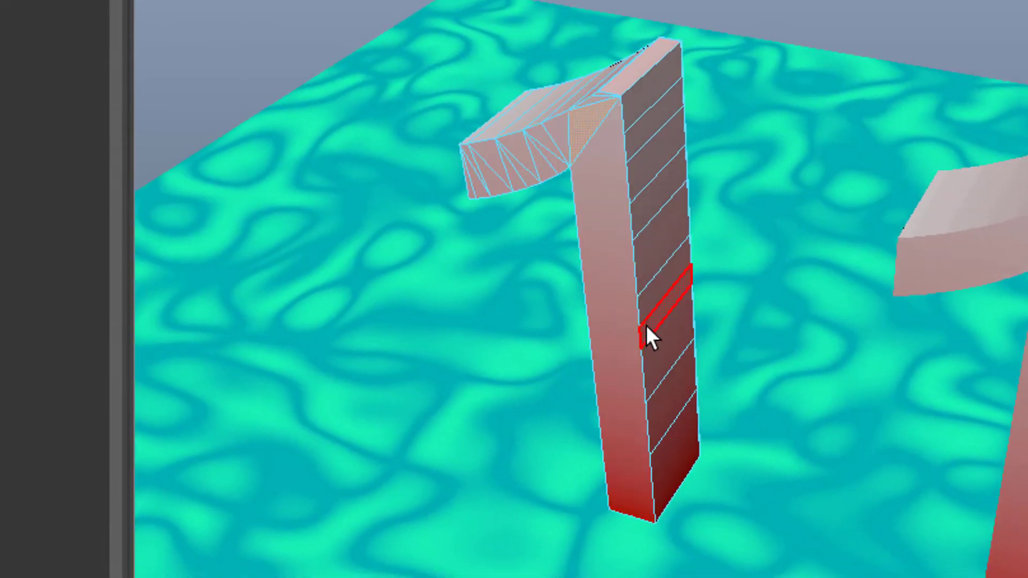
key("w")
left_click_drag(522, 186, 386, 373)
Step: Pull the triangular front face of typeMesh2 away from its body, restore its position, and return to object mode
left_click_drag(534, 401, 863, 204, "alt")
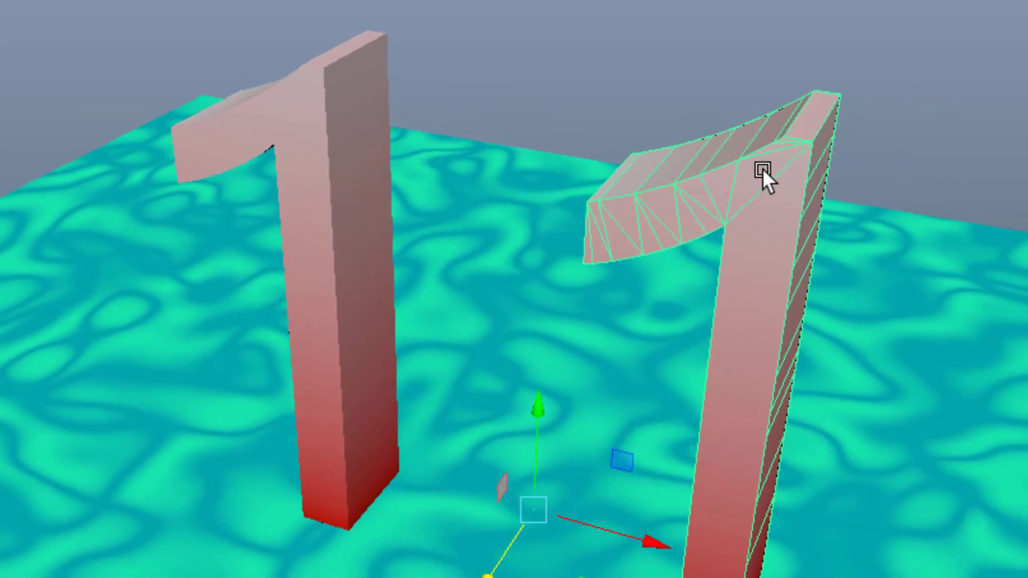
right_click(861, 181)
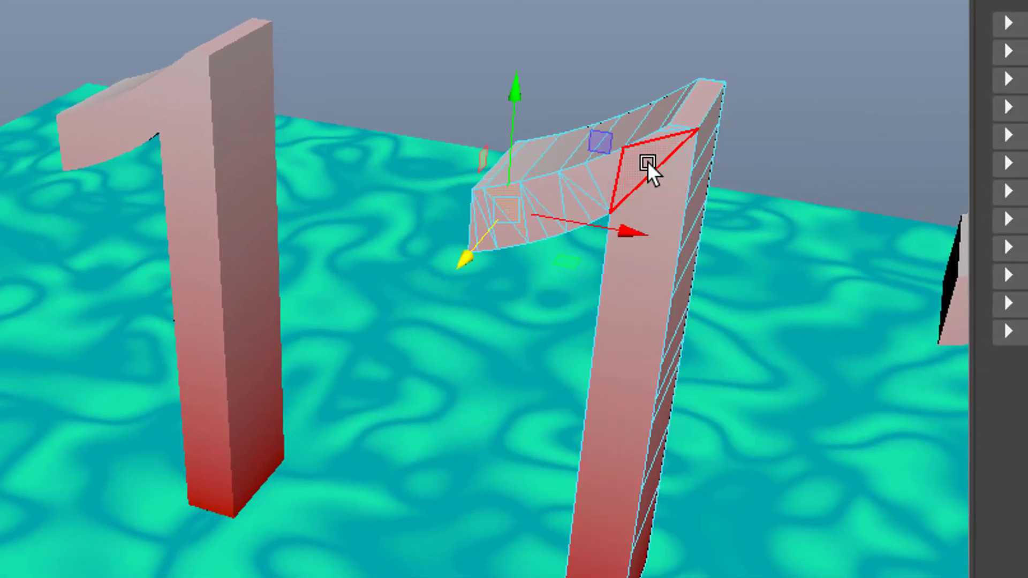
left_click(647, 162)
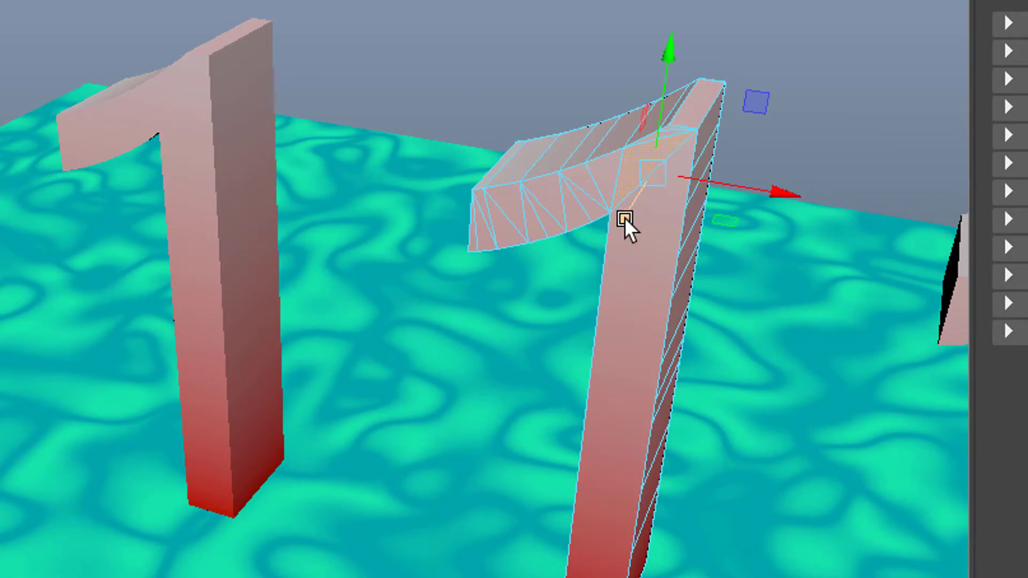
left_click_drag(625, 218, 567, 358)
mouse_move(662, 394)
left_mouse_down("alt")
mouse_move(479, 377)
mouse_move(715, 378)
mouse_move(747, 345)
mouse_move(815, 383)
mouse_move(745, 361)
mouse_move(747, 381)
mouse_move(779, 338)
mouse_move(760, 378)
mouse_move(759, 366)
mouse_move(732, 387)
mouse_move(628, 382)
mouse_move(671, 380)
mouse_move(676, 401)
mouse_move(669, 388)
left_mouse_up("alt")
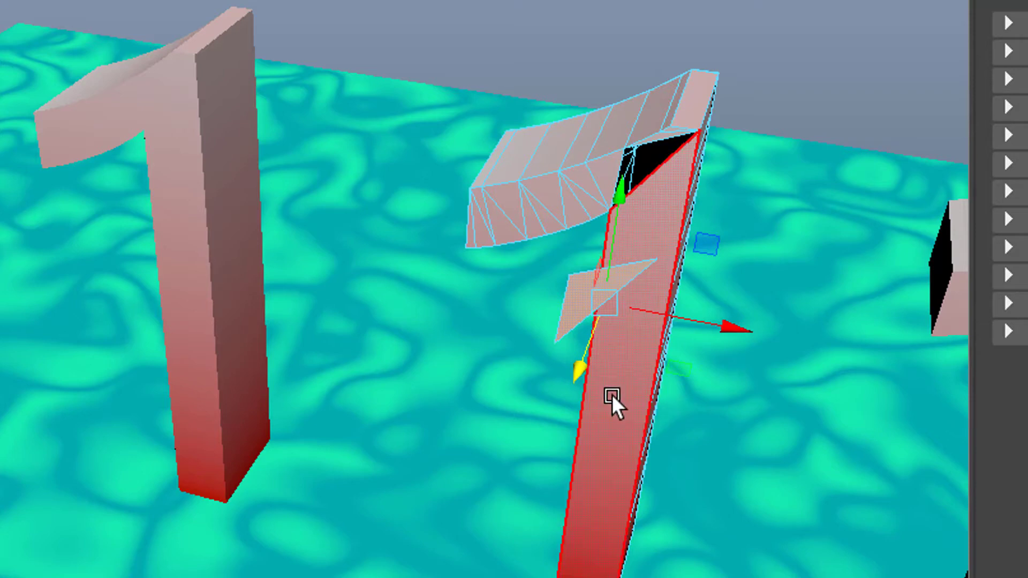
middle_click_drag(620, 389, 623, 331)
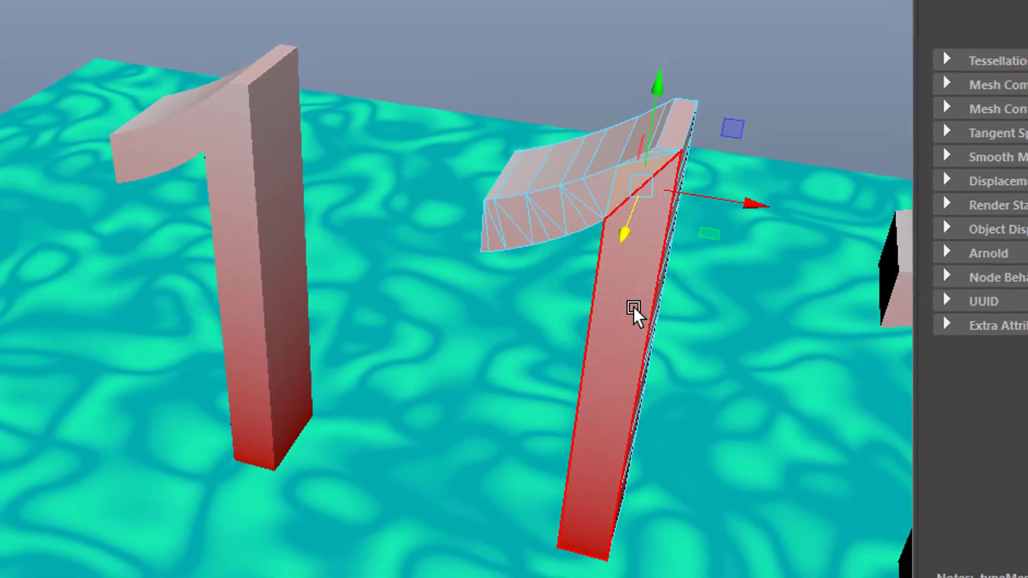
right_click(639, 163)
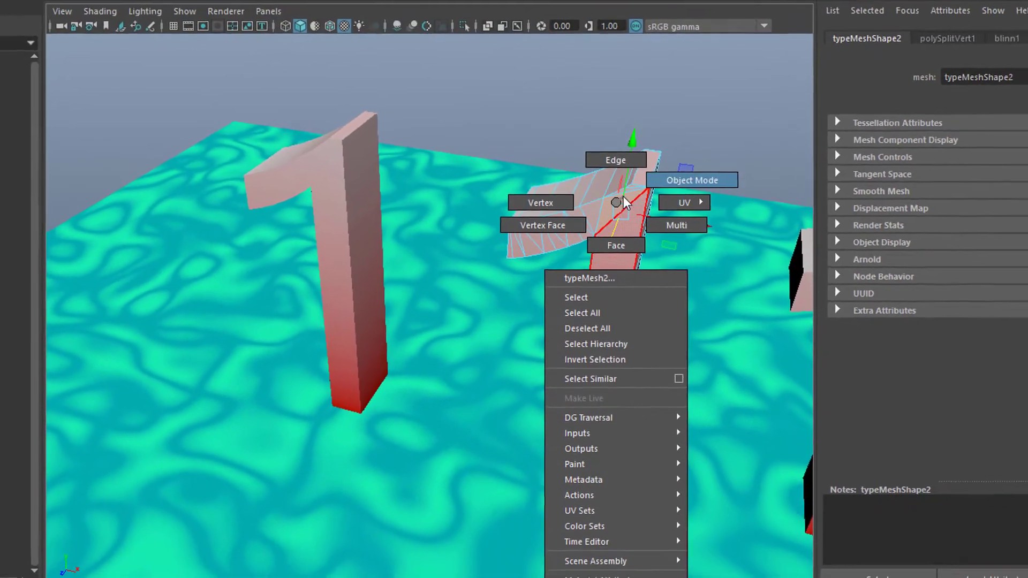
left_click(717, 160)
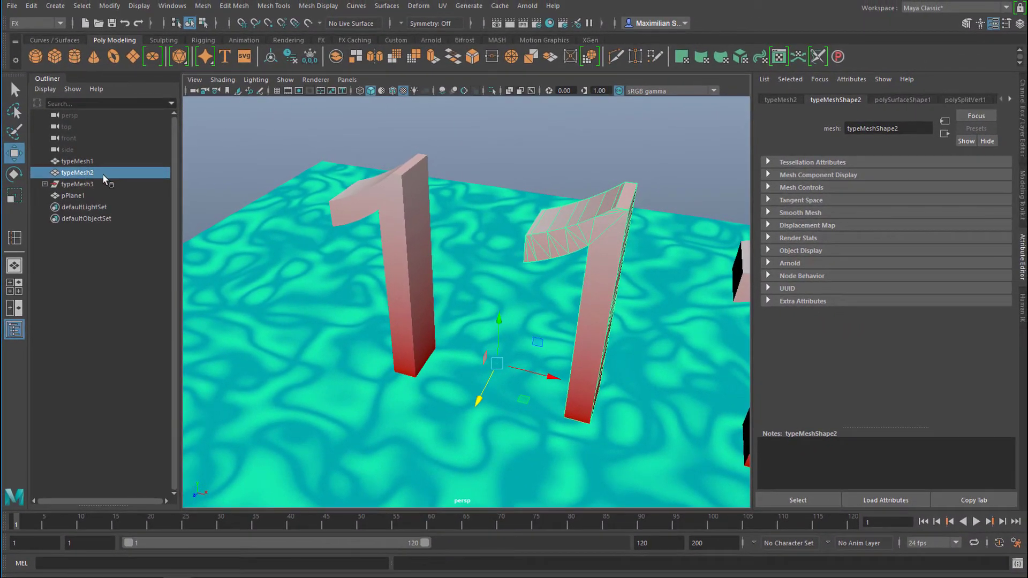
Step: Select typeMesh3, try moving one of its separated front pieces, and undo the move
left_click(78, 161)
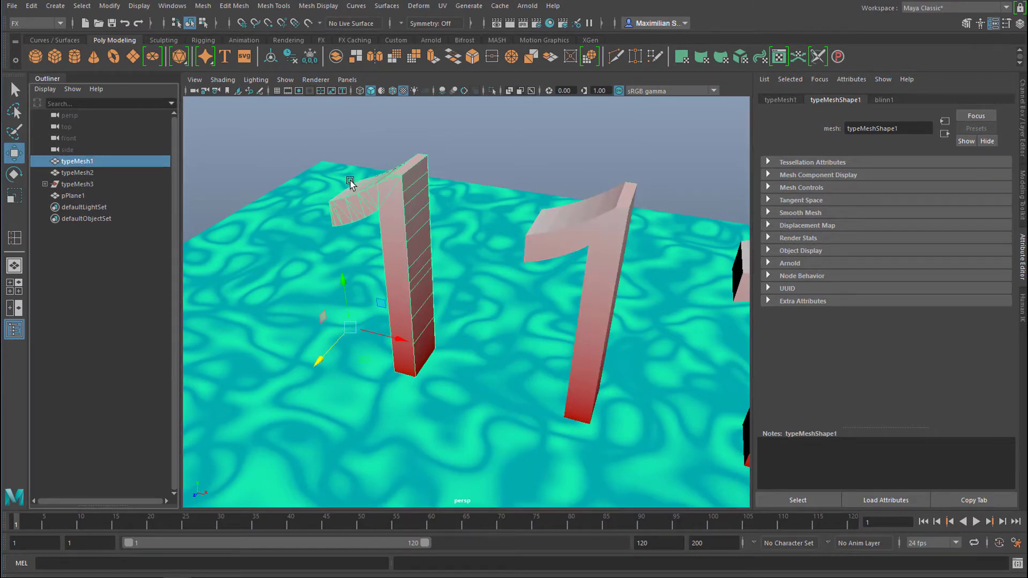
left_click(78, 184)
left_click_drag(615, 334, 435, 325, "alt")
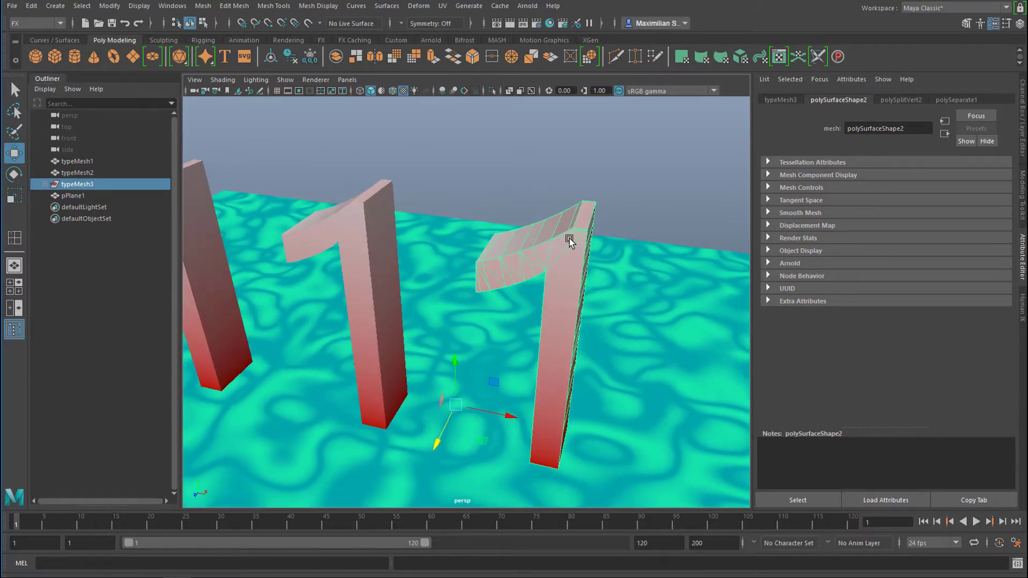
right_click_drag(565, 245, 608, 236)
left_click(586, 257)
left_click_drag(586, 258, 568, 363)
key("ctrl+z")
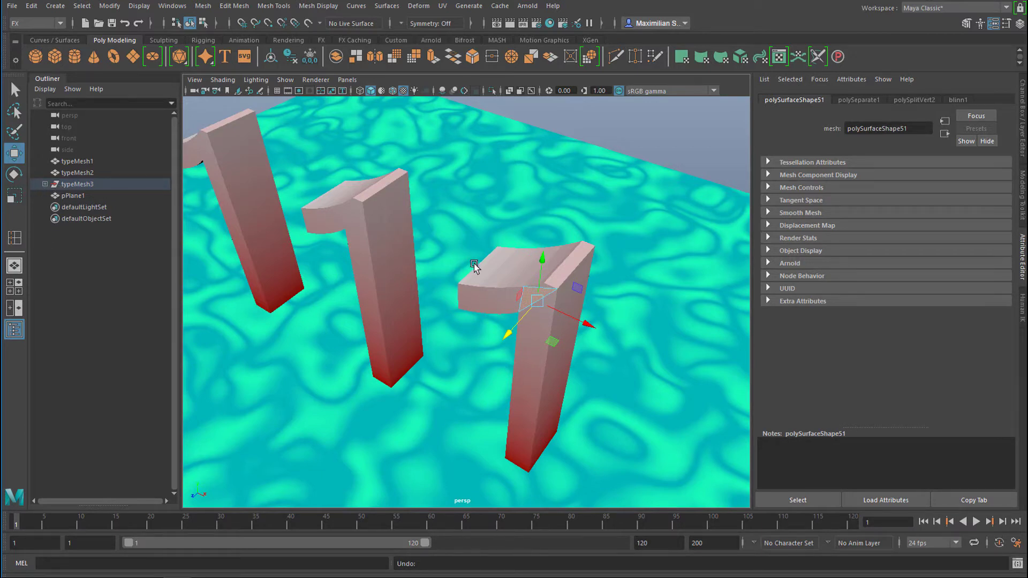
Step: Expand the typeMesh3 group and select polySurface6 to locate that piece on the third number
left_click(75, 185)
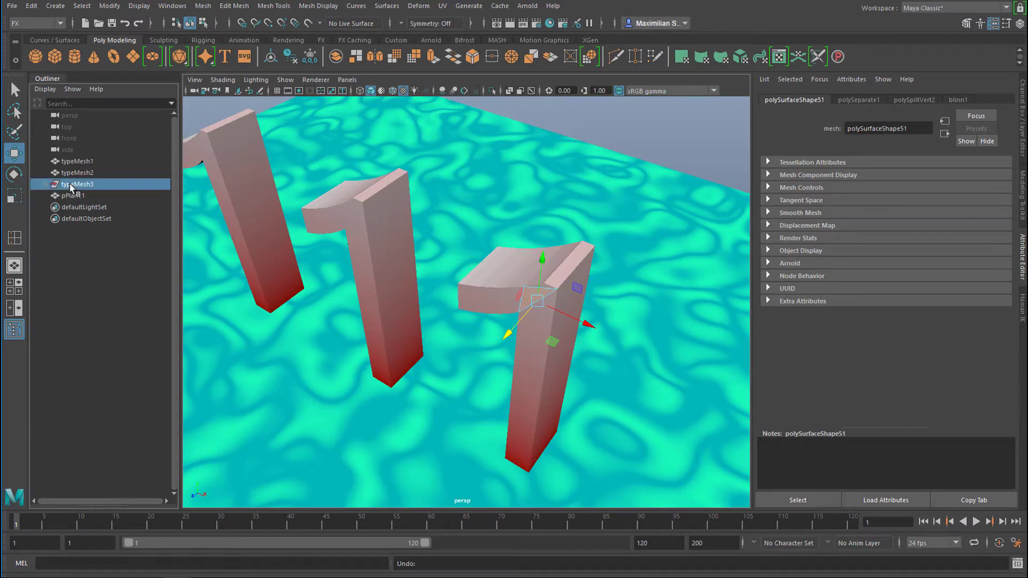
left_click(42, 184)
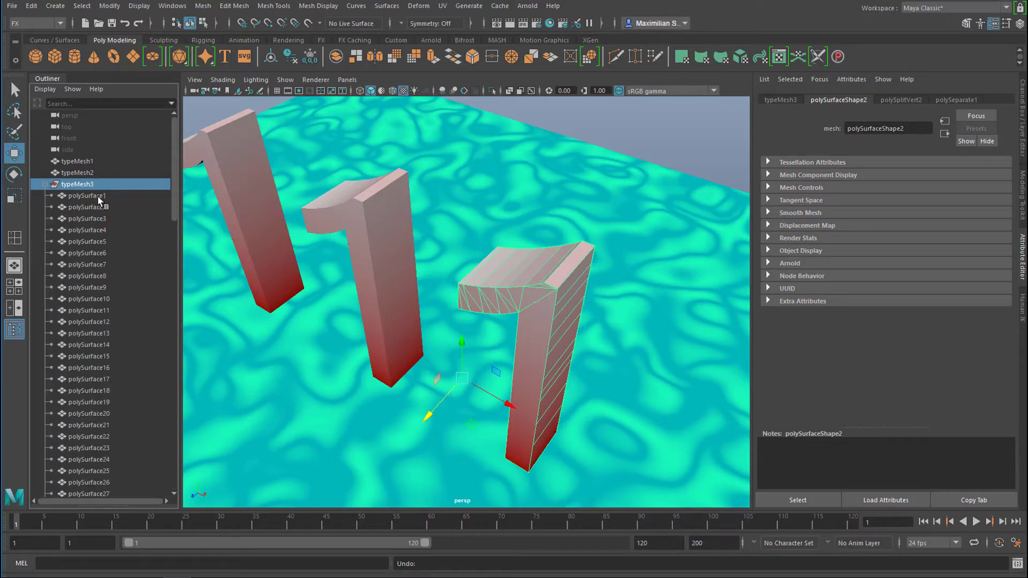
left_click(101, 252)
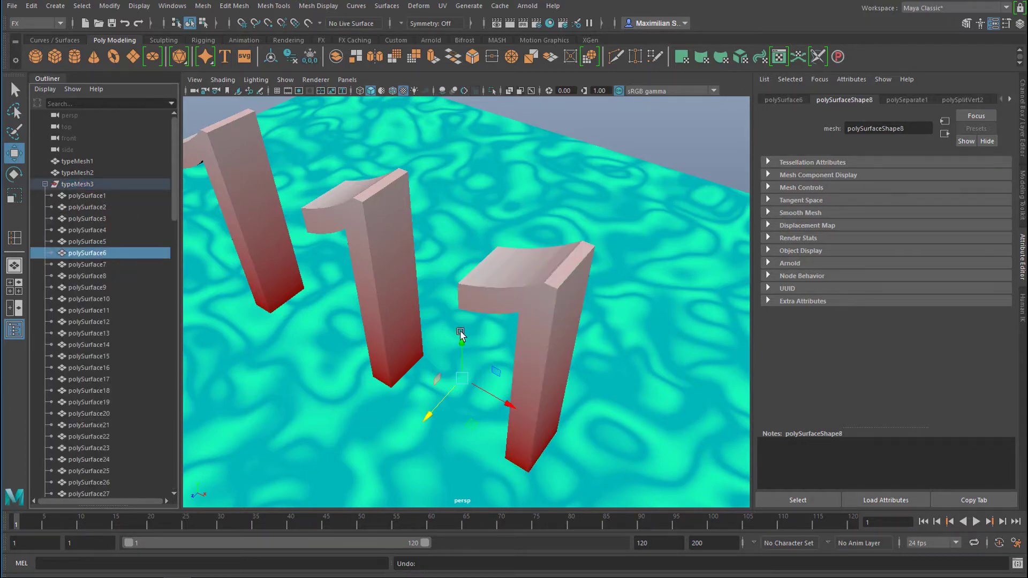
left_click_drag(459, 338, 495, 312, "alt")
right_click_drag(511, 317, 354, 340, "alt")
left_click_drag(365, 357, 699, 337, "alt")
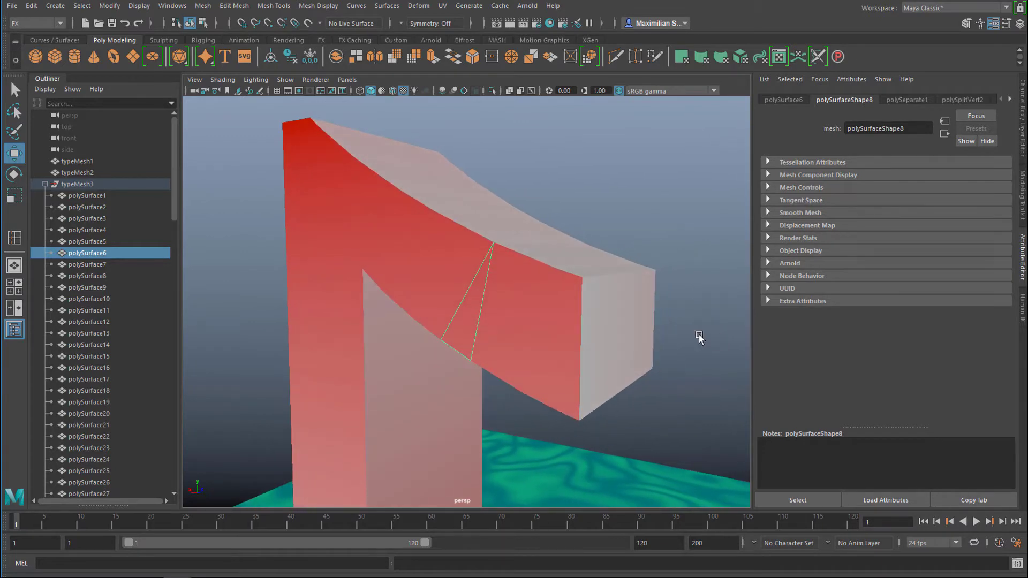
Step: Select polySurface7, polySurface8 and polySurface9 one by one to examine which part of the third number each forms
left_click(99, 264)
left_click(99, 276)
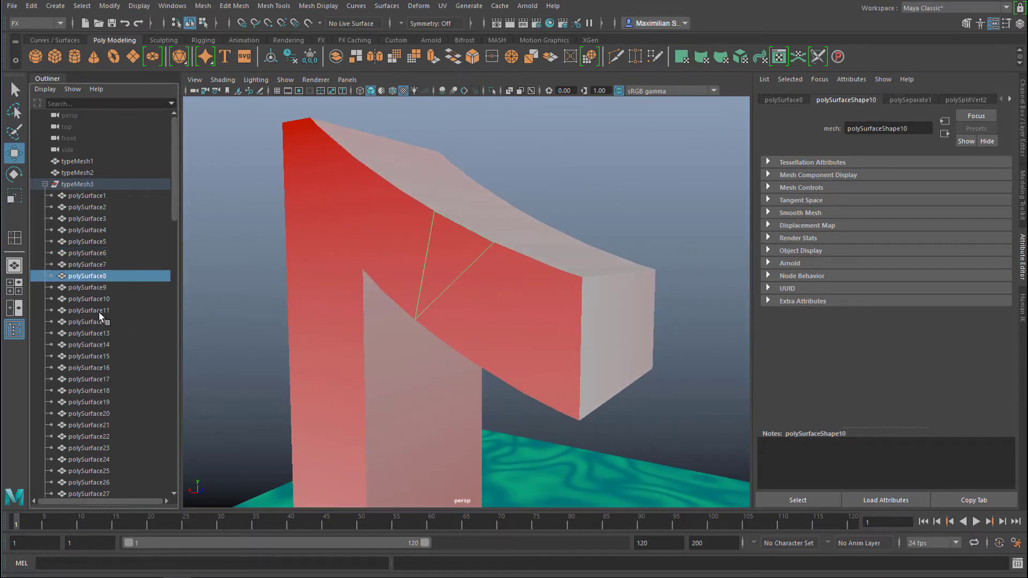
left_click(93, 286)
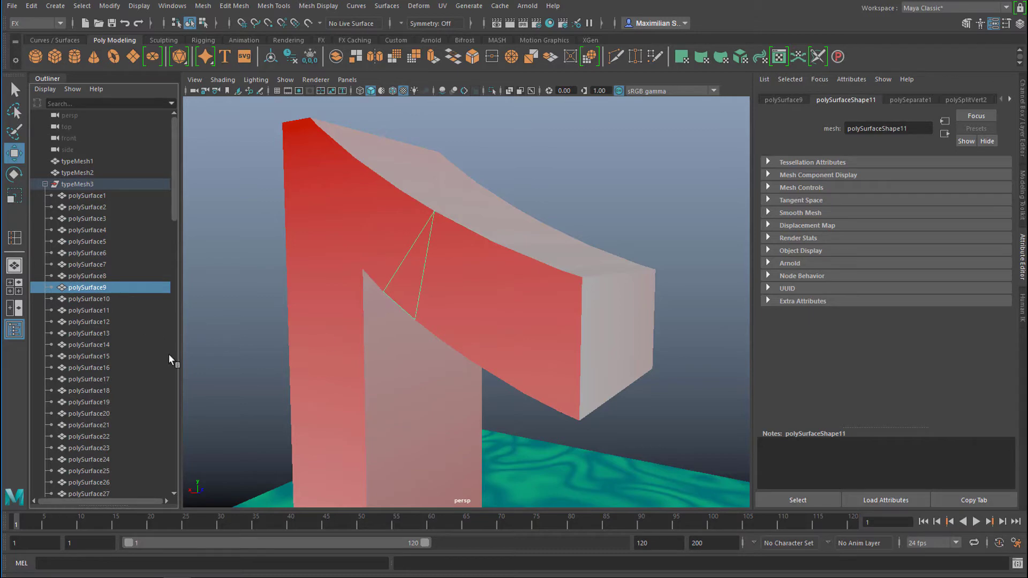
left_click_drag(550, 368, 380, 388, "alt")
right_click_drag(503, 353, 323, 355, "alt")
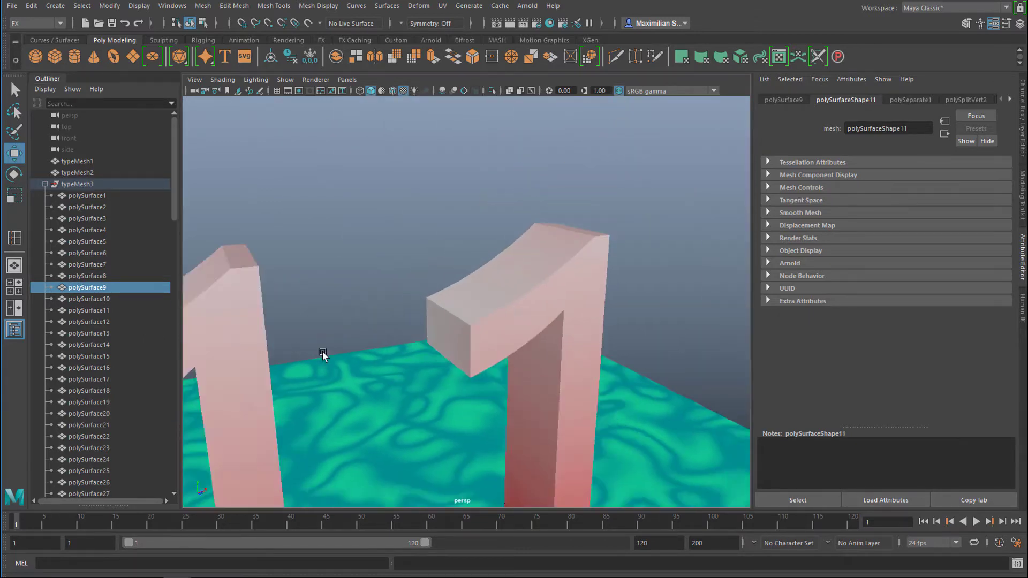
right_click_drag(509, 375, 417, 381, "alt")
left_click_drag(417, 380, 391, 377, "alt")
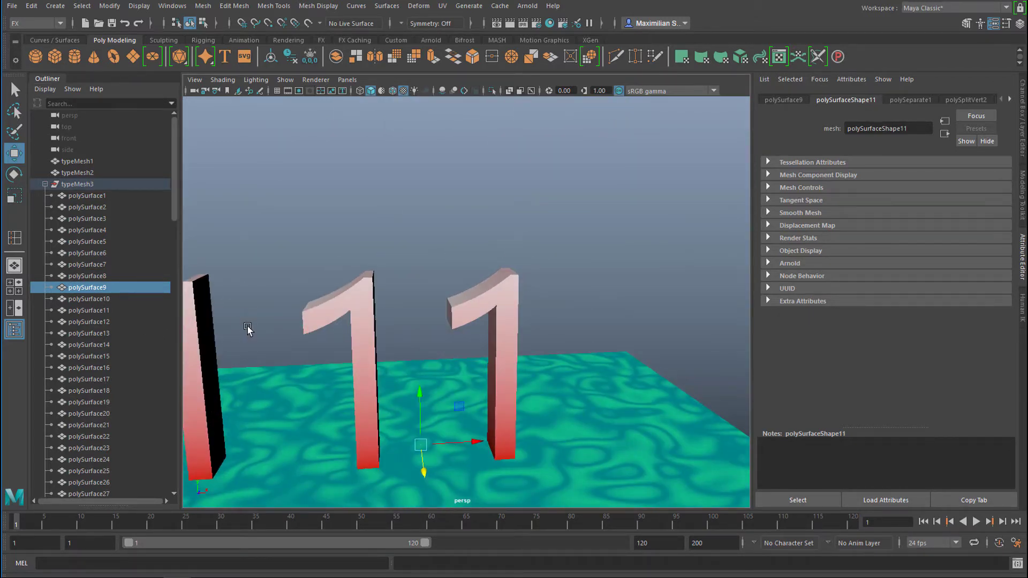
middle_click_drag(249, 330, 369, 284, "alt")
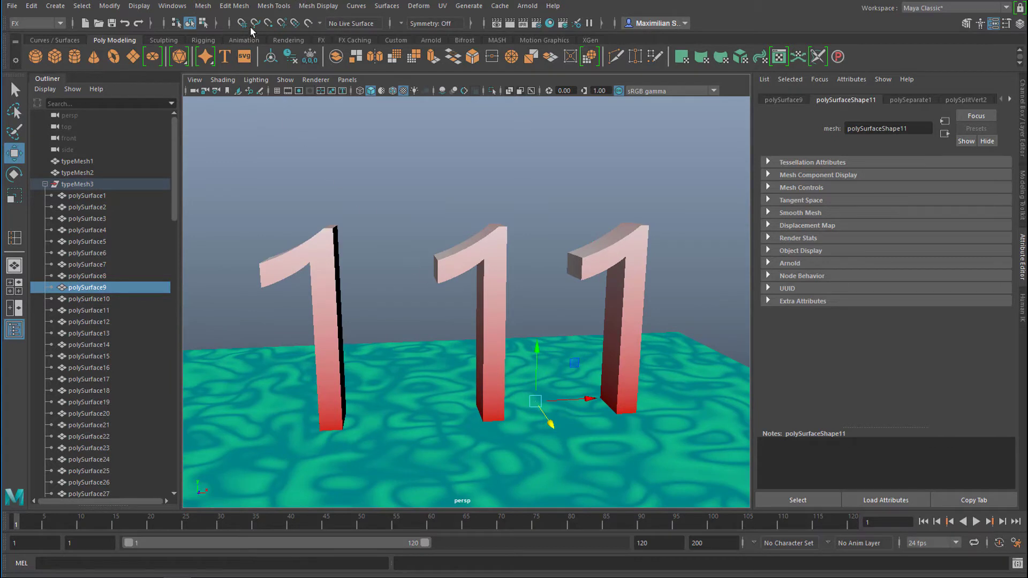
Step: Review the Detach and Separate commands again, and try moving a separated front piece of the third number
left_click(235, 6)
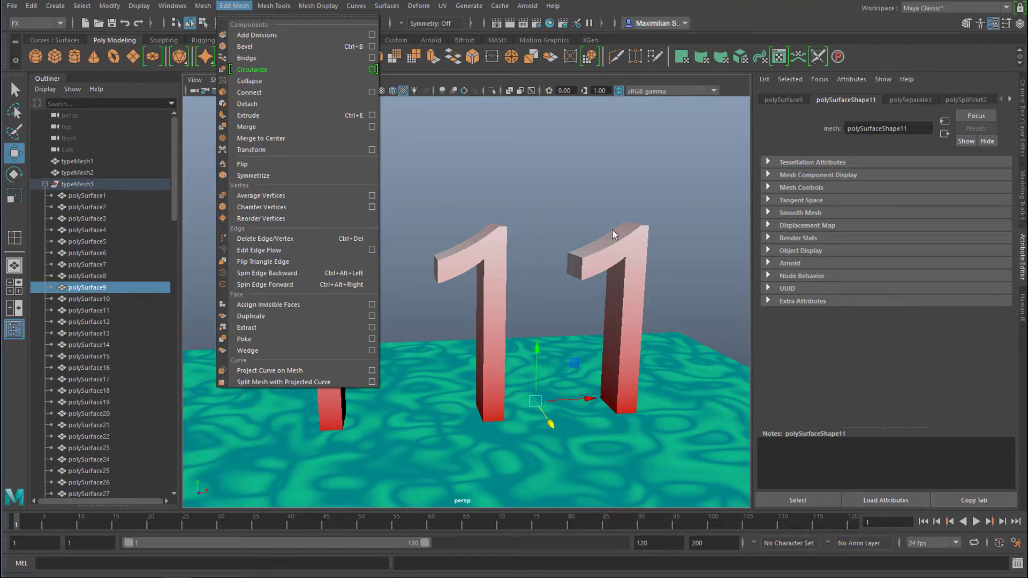
mouse_move(203, 11)
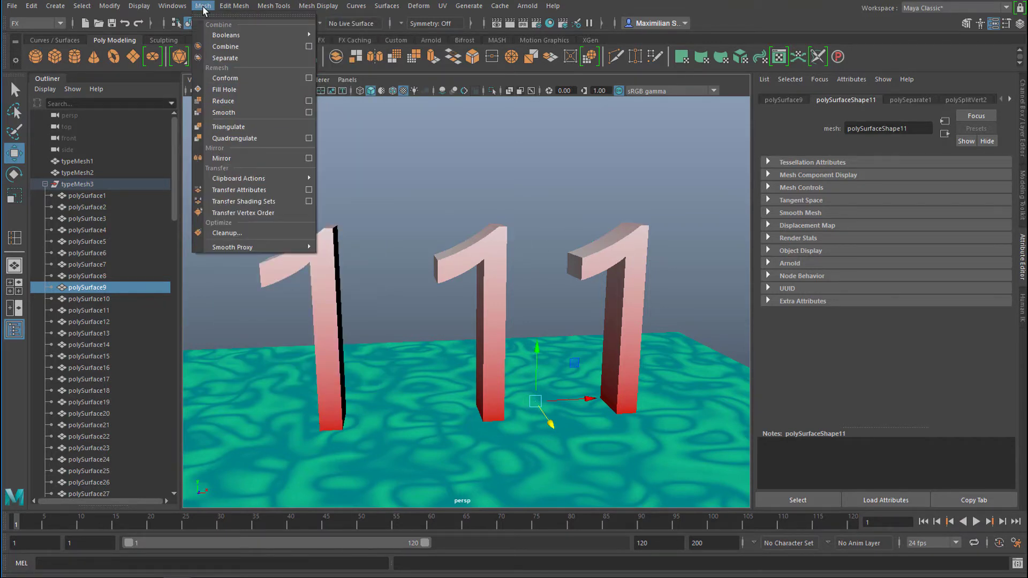
left_click(220, 62)
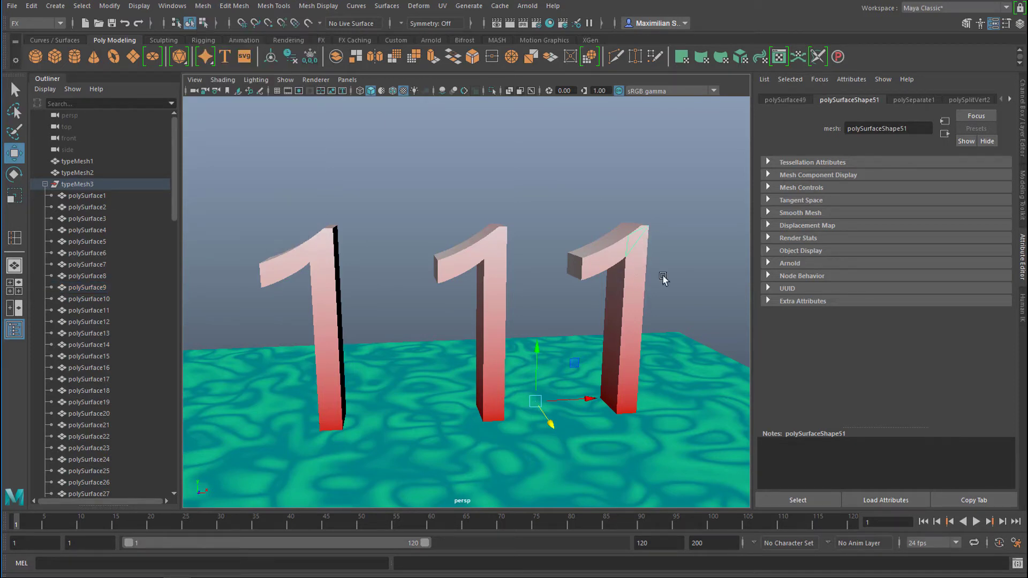
key("w")
left_click_drag(558, 424, 567, 464)
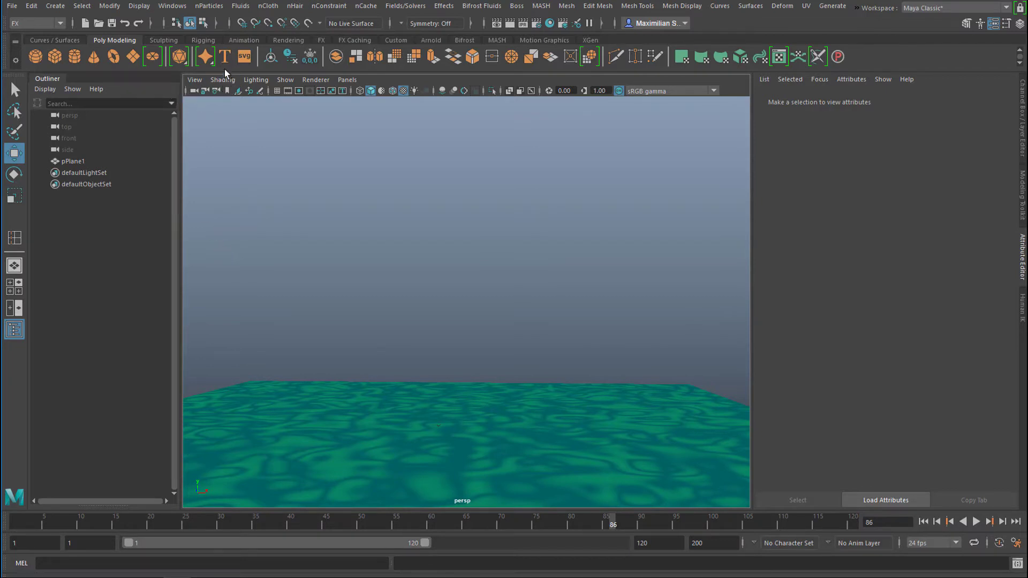
Step: Create a polygon torus, raise it to 12.416 in Y, and scale it uniformly to 9.482
left_click(119, 60)
left_click_drag(438, 376, 437, 247)
key("r")
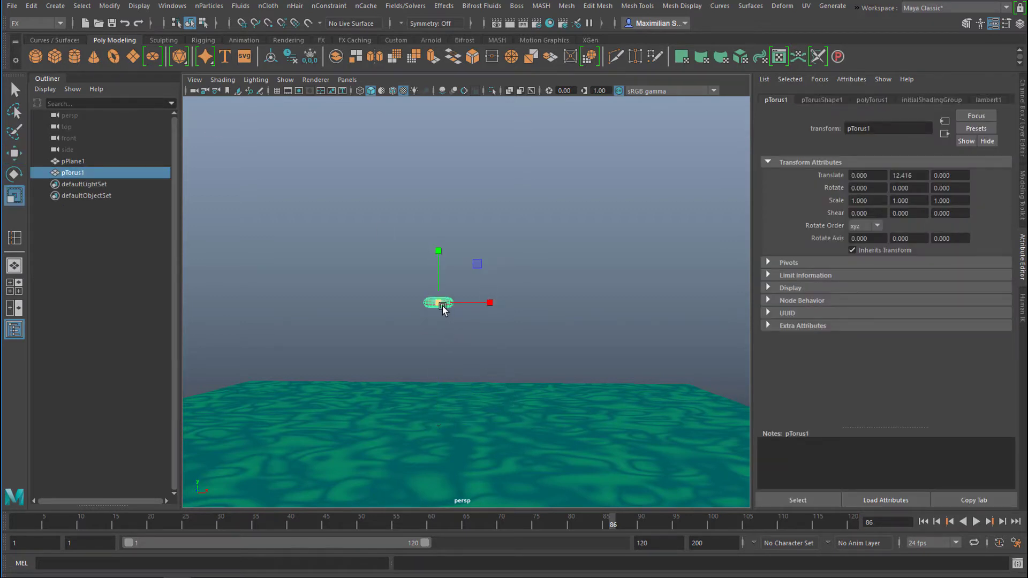
left_click_drag(442, 306, 525, 408)
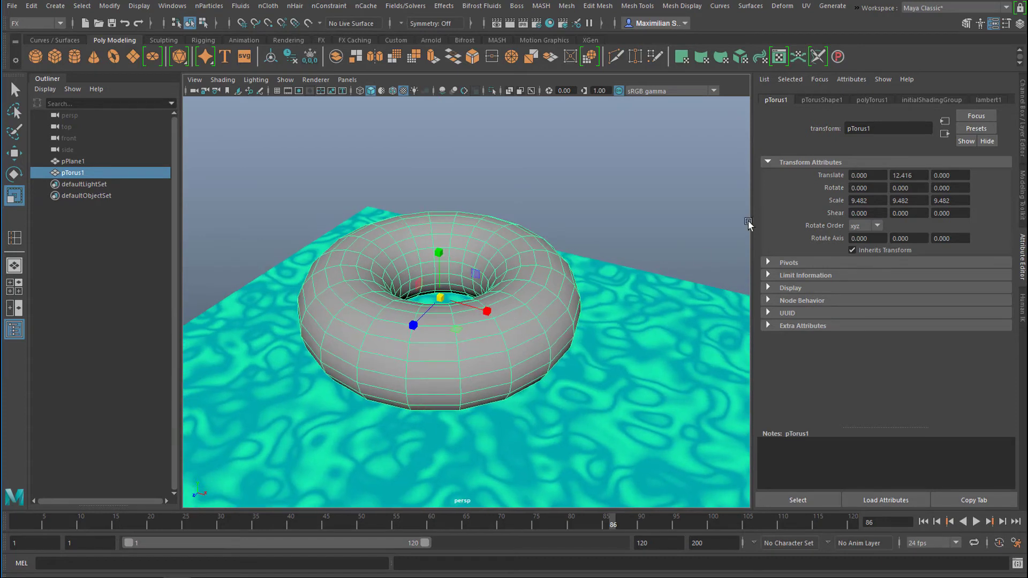
Step: Set the torus's Subdivisions Axis to 10 and its Subdivisions Height to 8
left_click(873, 100)
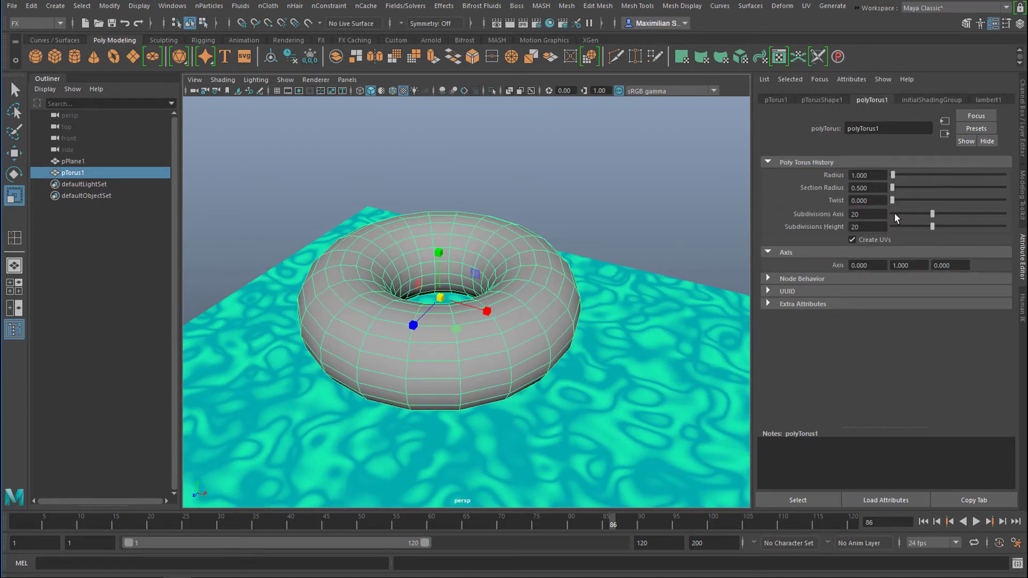
left_click_drag(876, 217, 840, 218)
key("Tab")
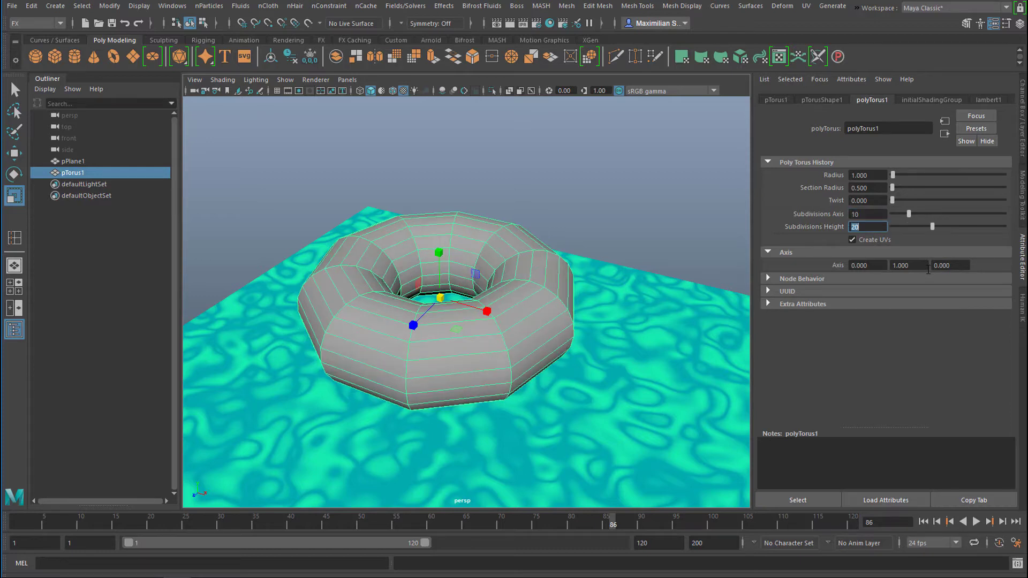
type("8")
key("Return")
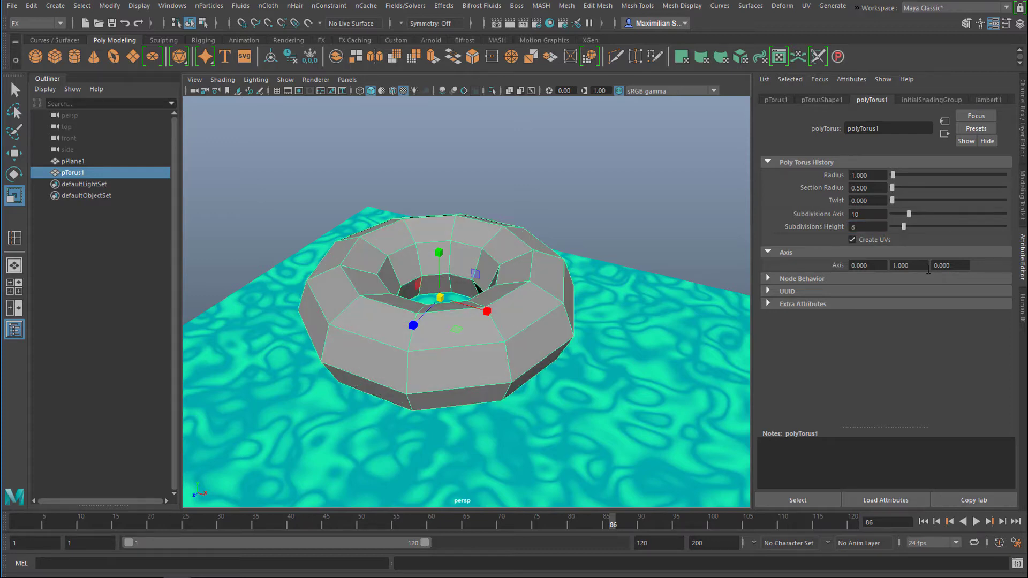
Step: Assign a new Blinn material to the torus with a Ramp texture on its Color, and open the ramp's black colour for editing
left_click_drag(554, 332, 544, 279, "alt")
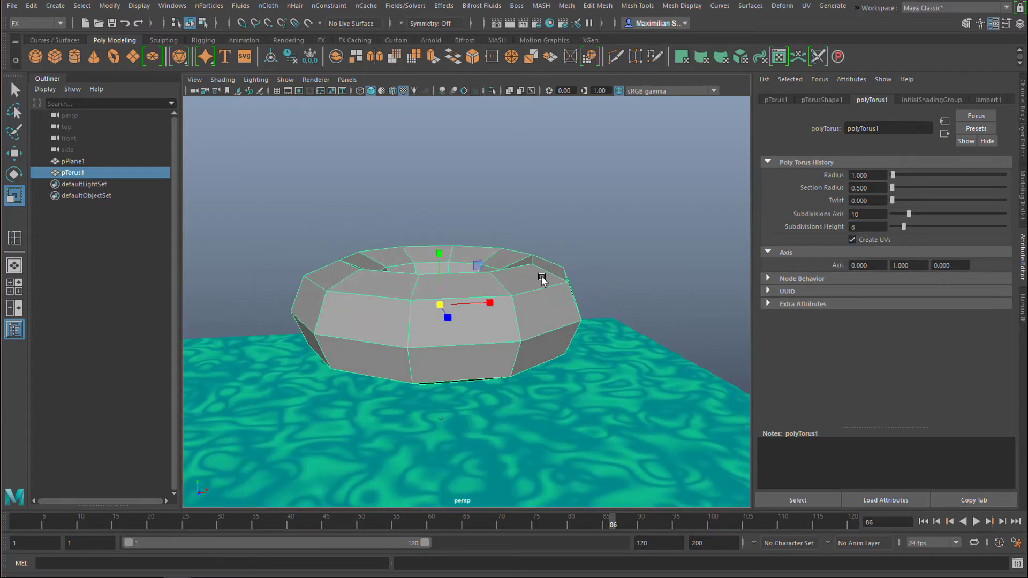
right_click(542, 221)
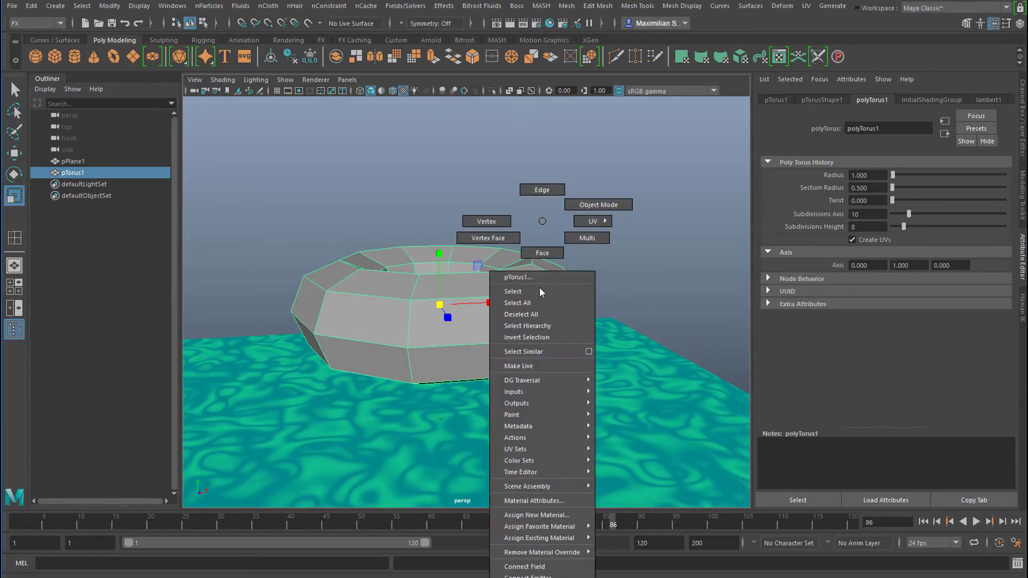
left_click(567, 515)
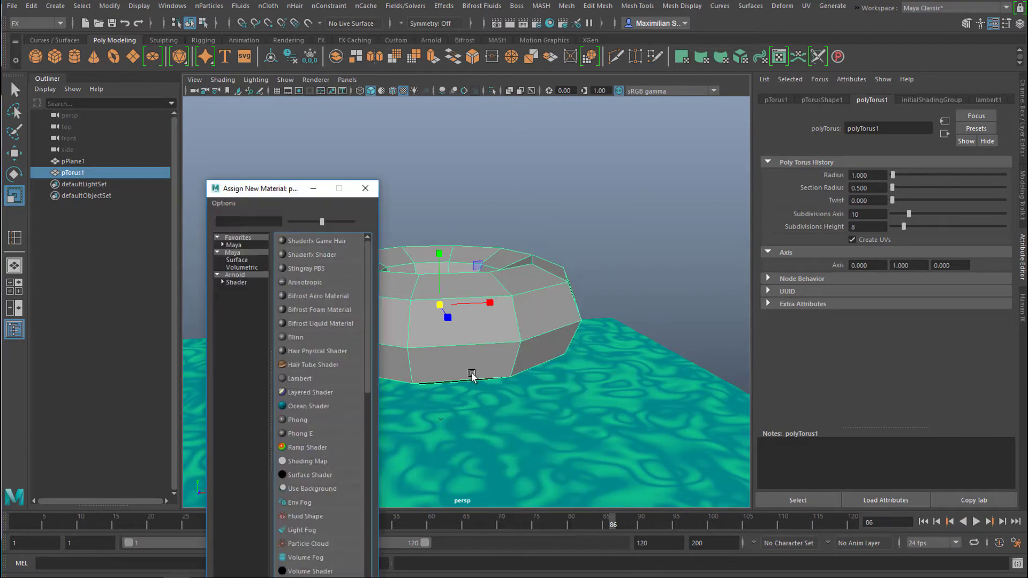
left_click(300, 338)
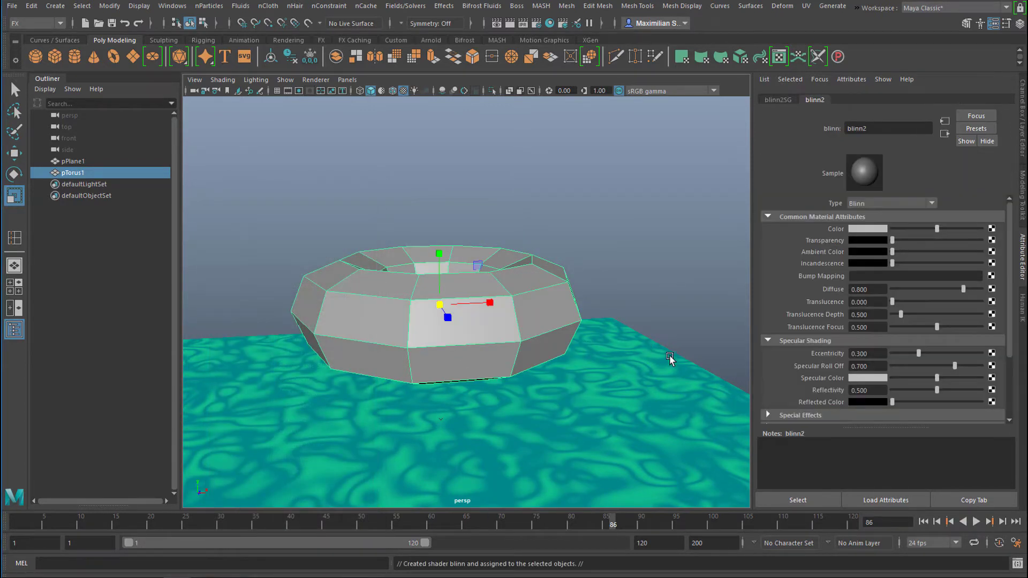
left_click(992, 230)
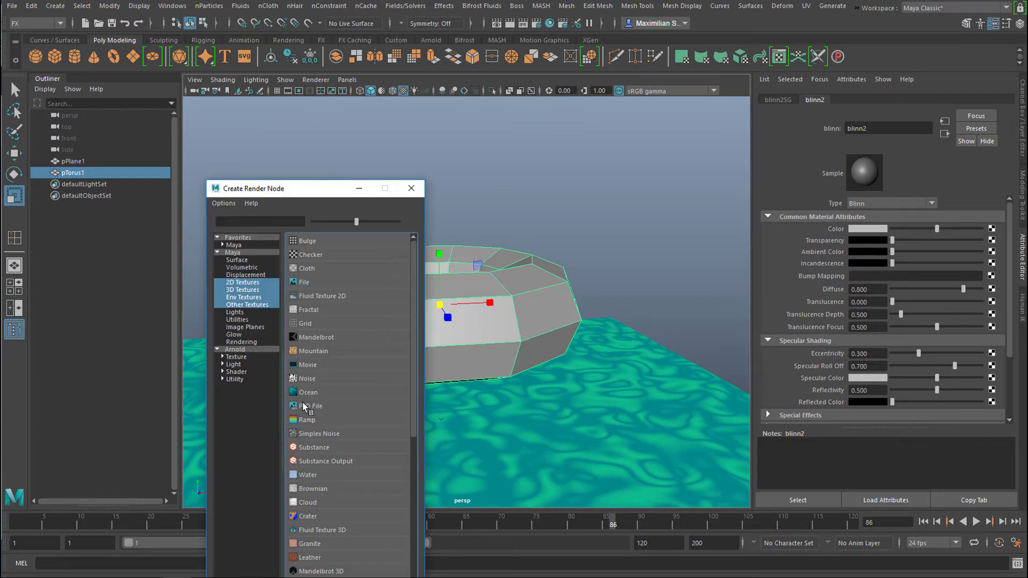
left_click(304, 420)
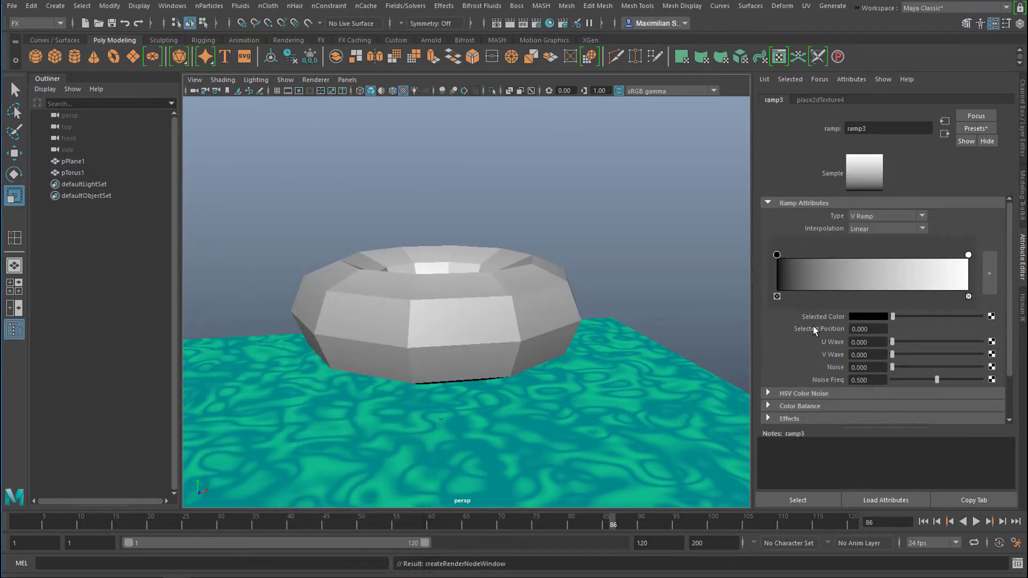
left_click(867, 316)
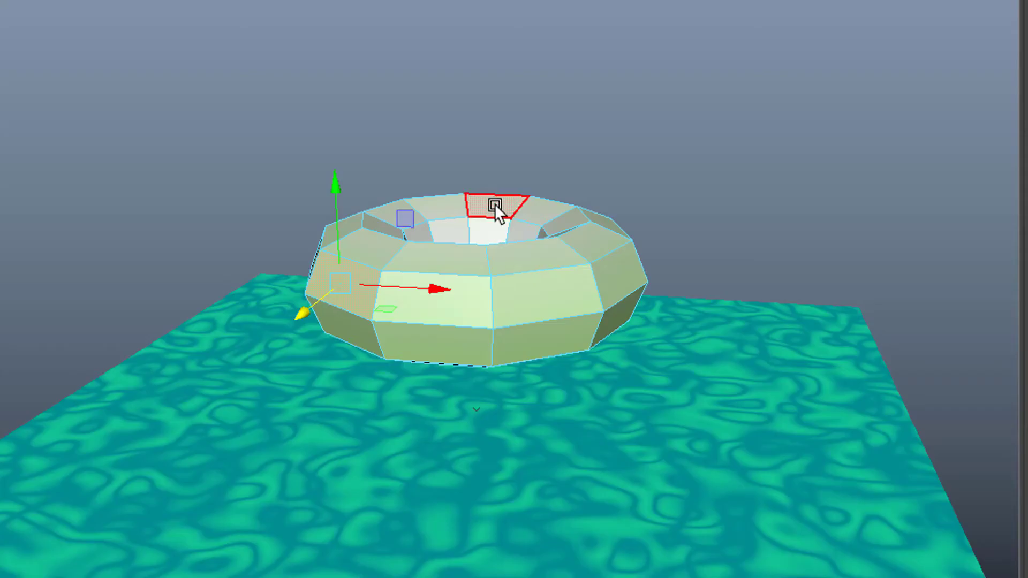
Step: Return the torus to object mode, switch to the Modeling menu set, and locate the Detach command
right_click_drag(495, 204, 575, 97)
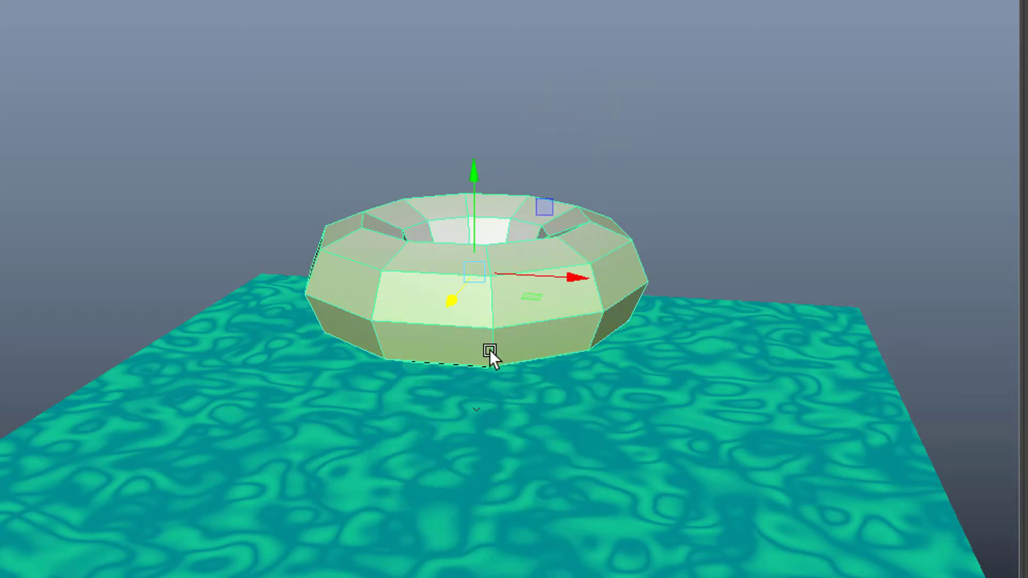
left_click_drag(489, 349, 499, 336, "alt")
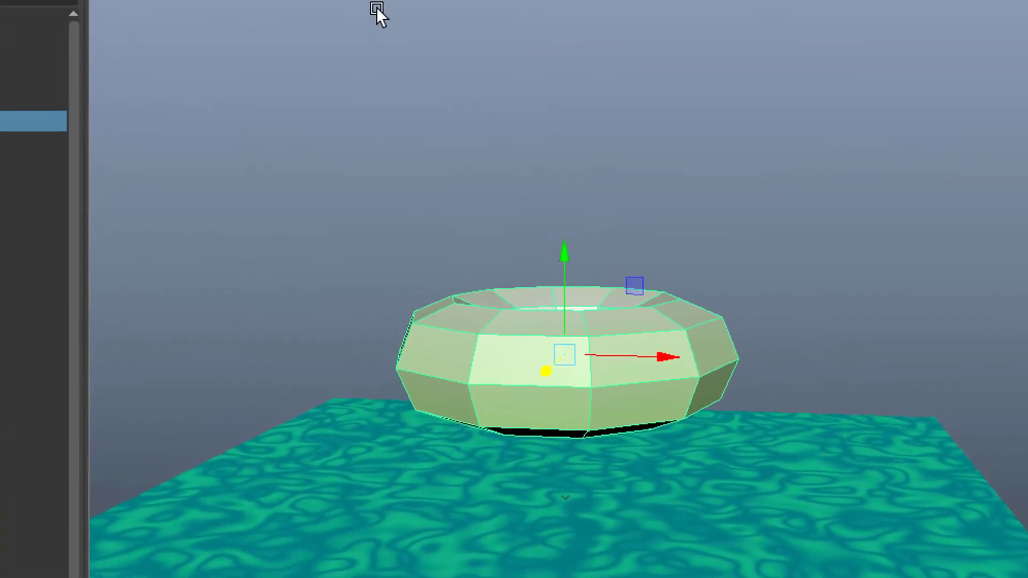
left_click(25, 3)
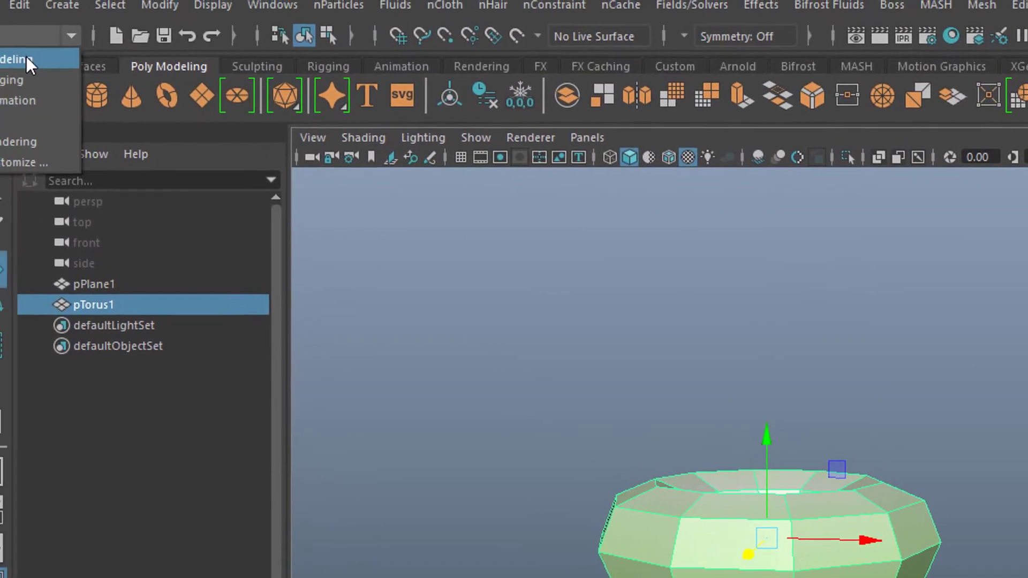
left_click(27, 59)
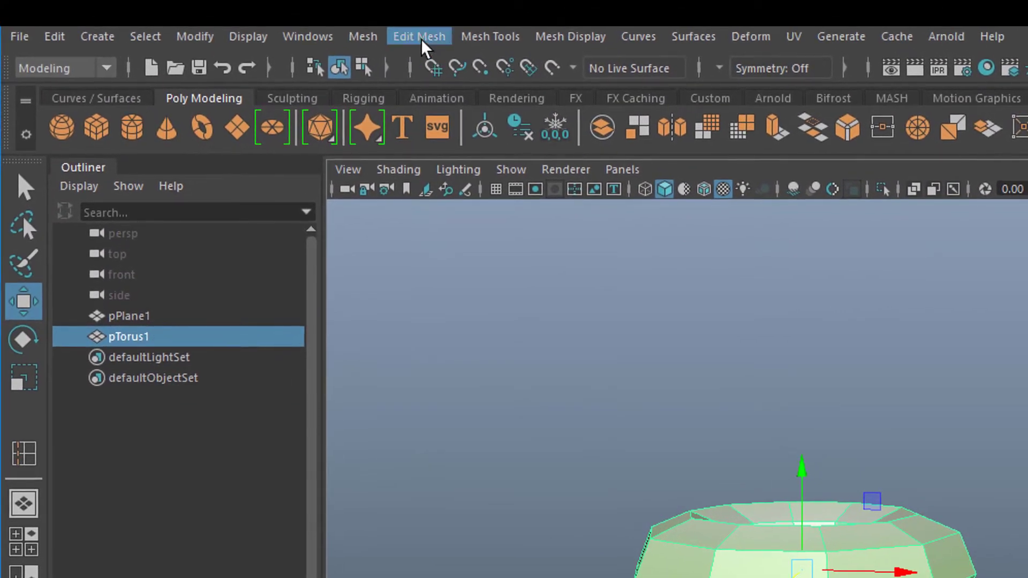
left_click(419, 37)
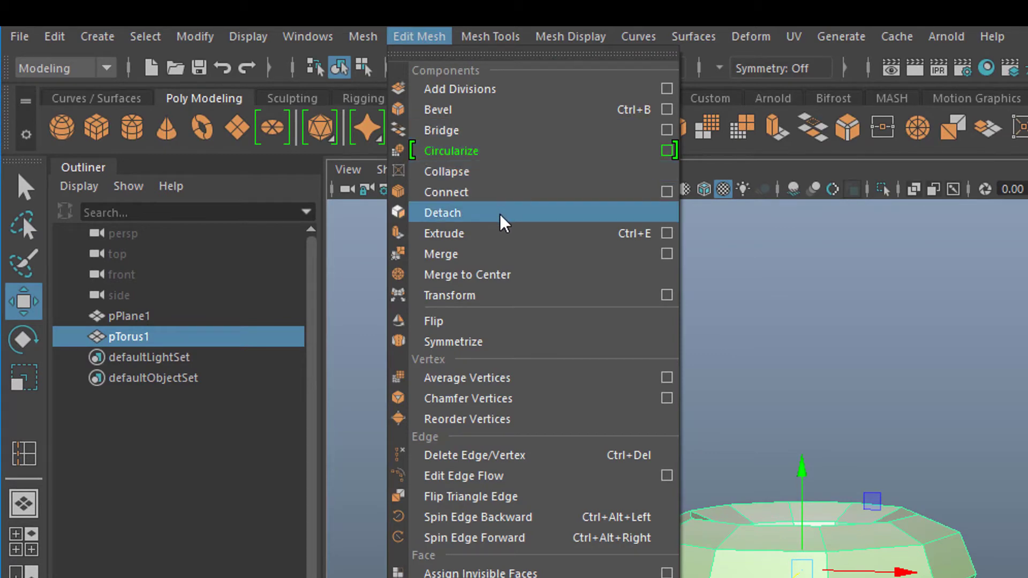
left_click(1013, 497)
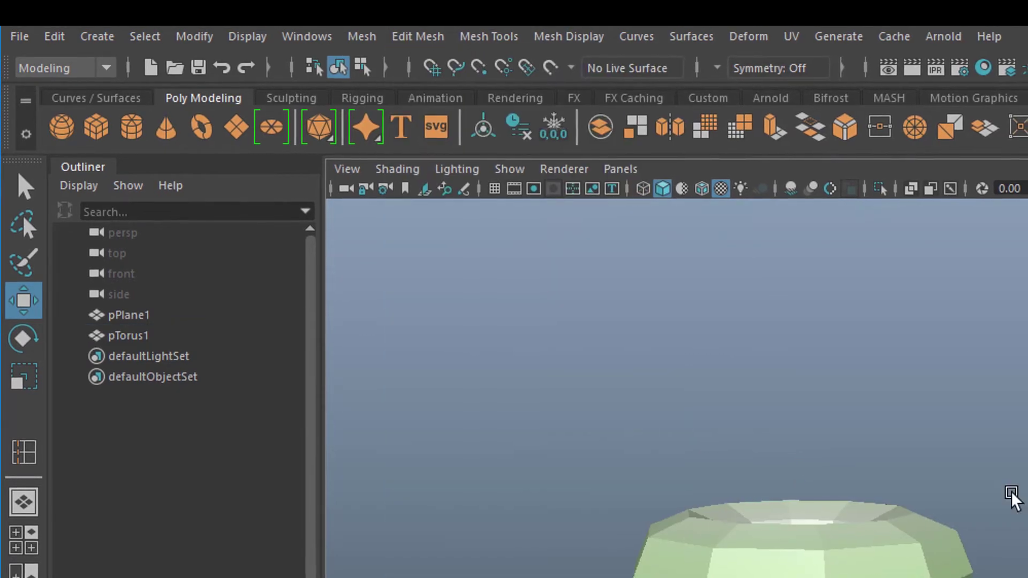
Step: Select all vertices in the lower half of the torus and detach them
left_click_drag(1012, 497, 990, 544, "alt")
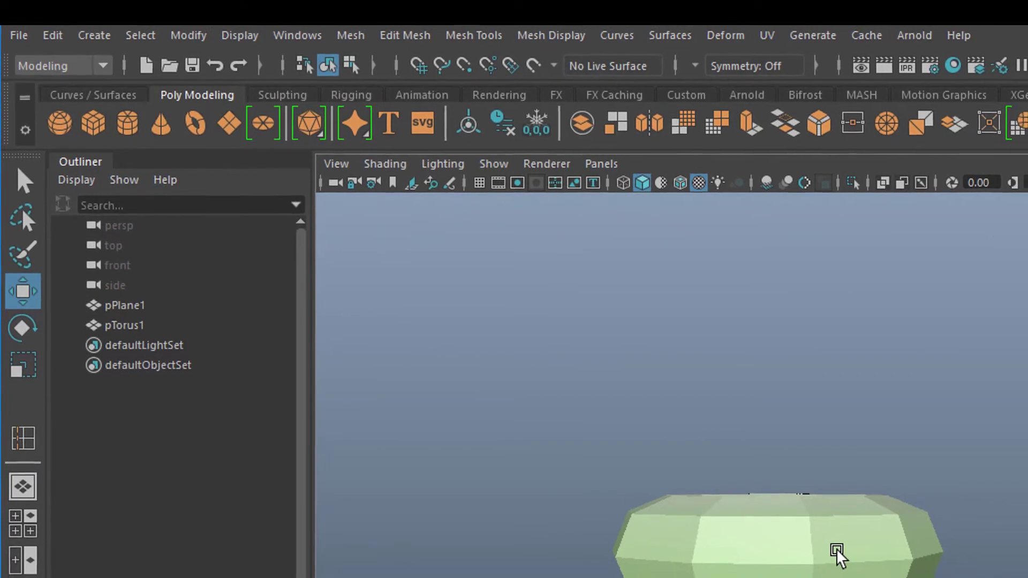
left_click(832, 540)
right_click(852, 475)
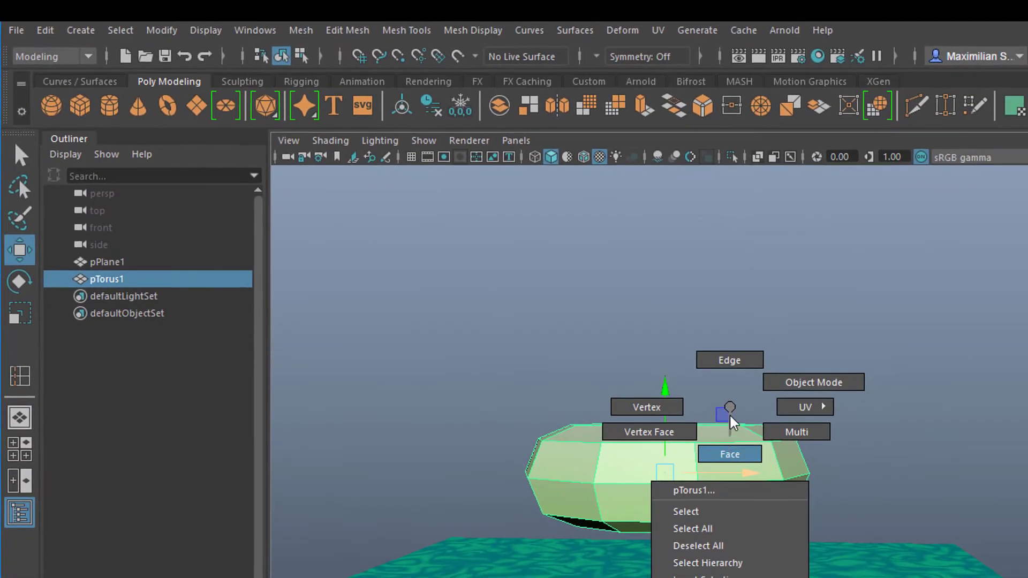
left_click(647, 406)
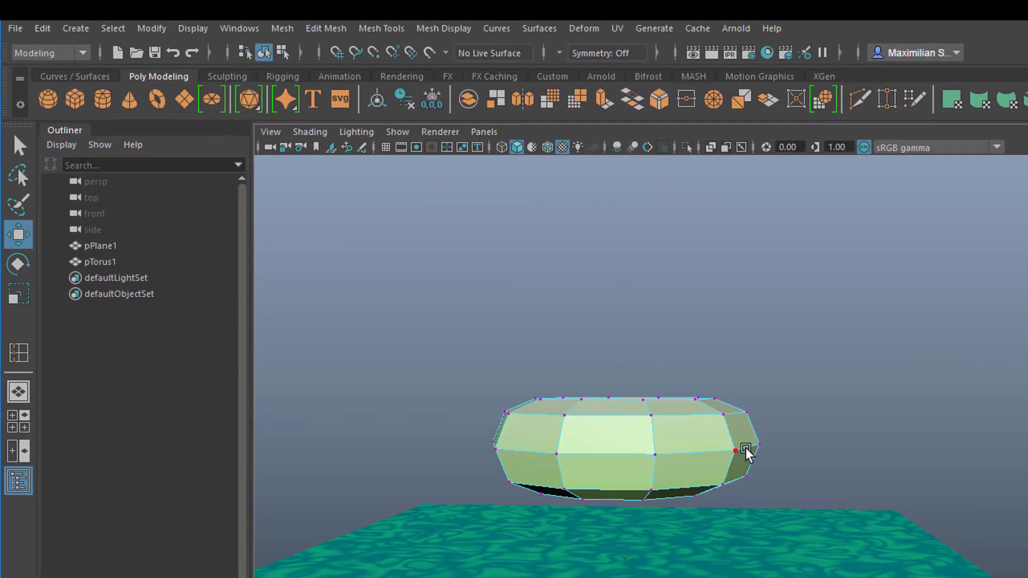
left_click_drag(746, 451, 555, 475, "alt")
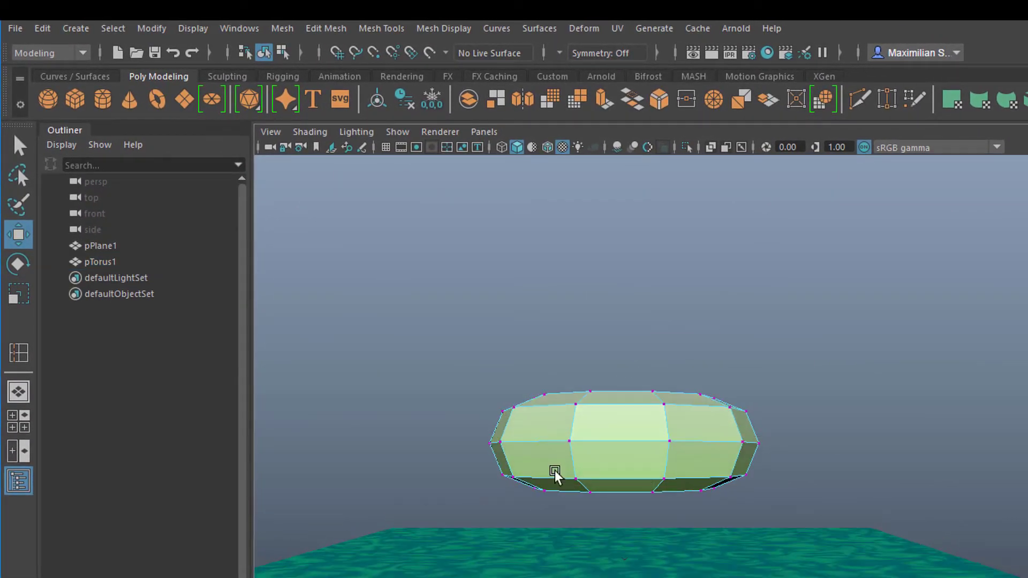
left_click_drag(468, 441, 798, 500)
left_click_drag(908, 461, 619, 351, "alt")
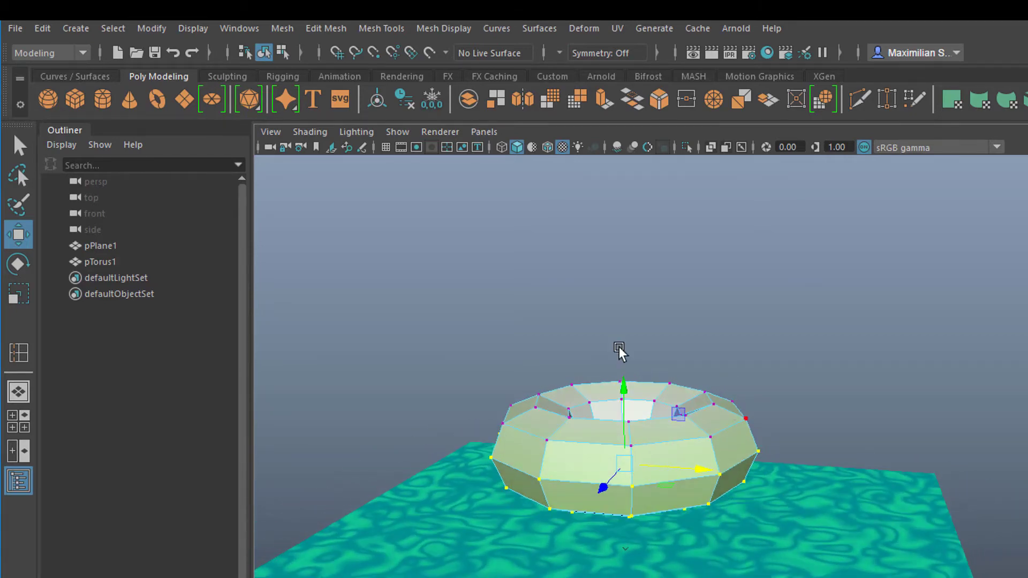
left_click(343, 29)
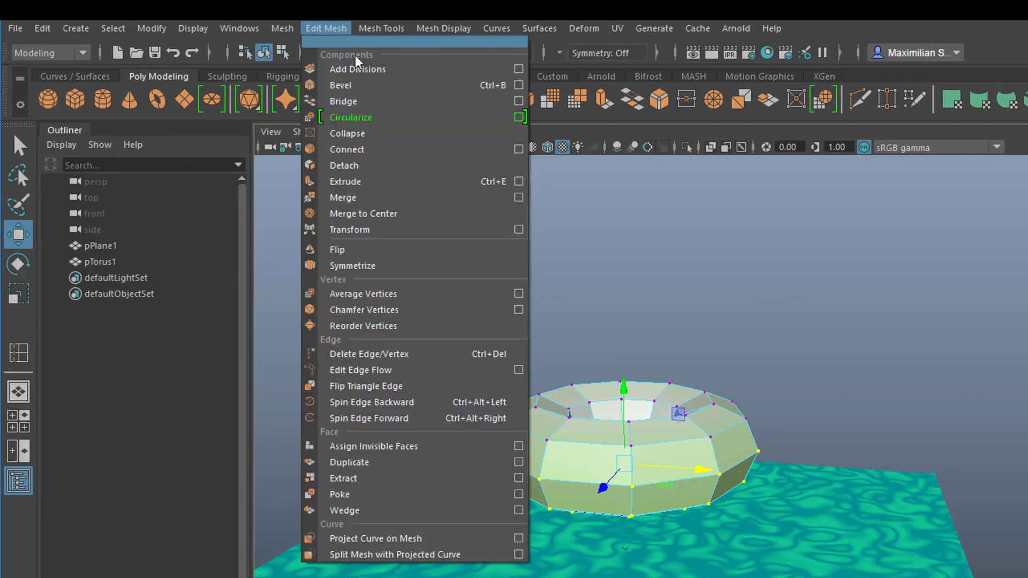
left_click(372, 167)
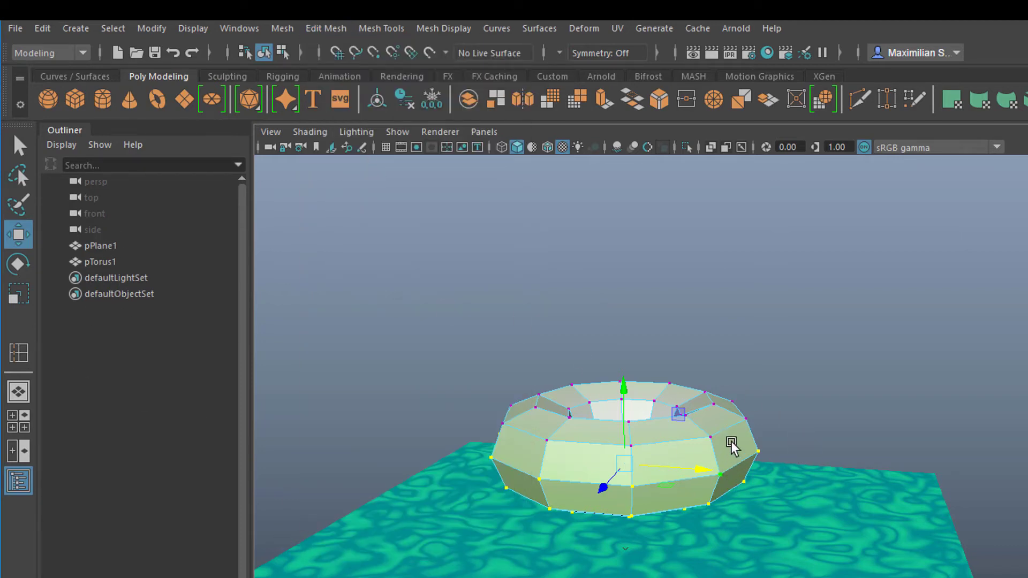
Step: Select a single face on the underside of the torus and move it down, away from the body, to just above the plane
left_click_drag(732, 445, 735, 439, "alt")
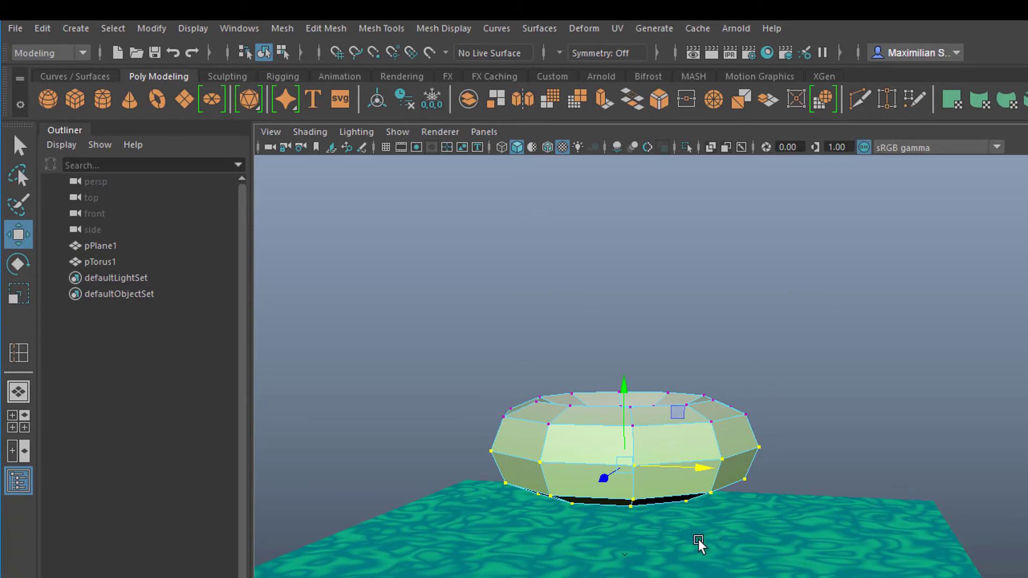
left_click_drag(697, 540, 673, 498, "alt")
left_click_drag(624, 463, 606, 538, "alt")
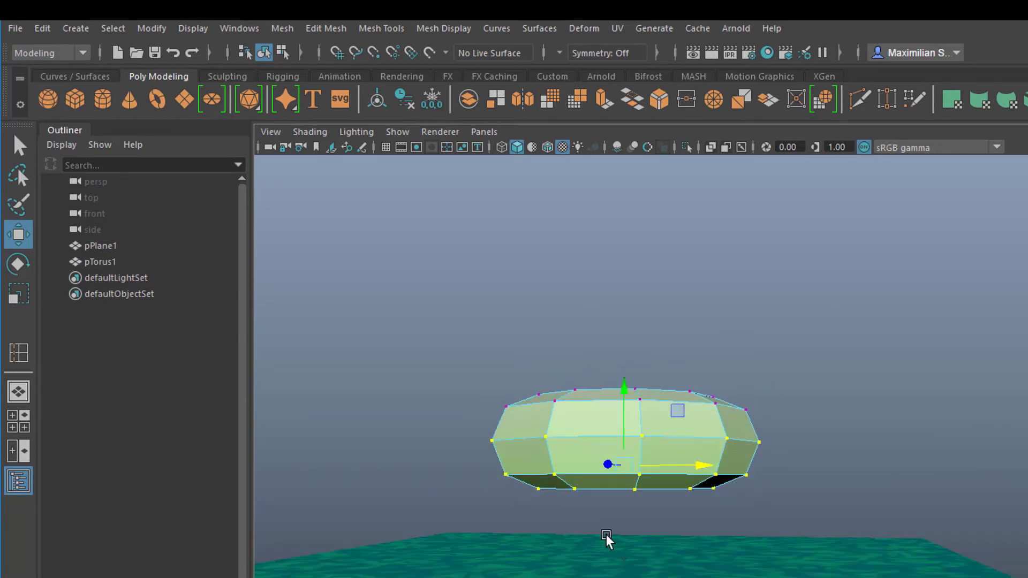
left_click(587, 487)
right_click_drag(605, 485, 612, 450)
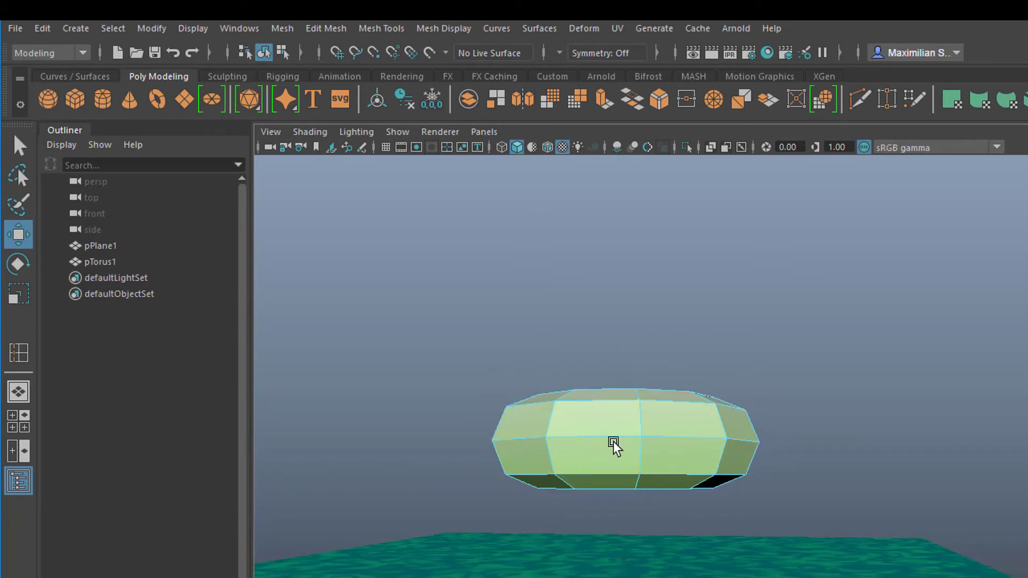
left_click(613, 487)
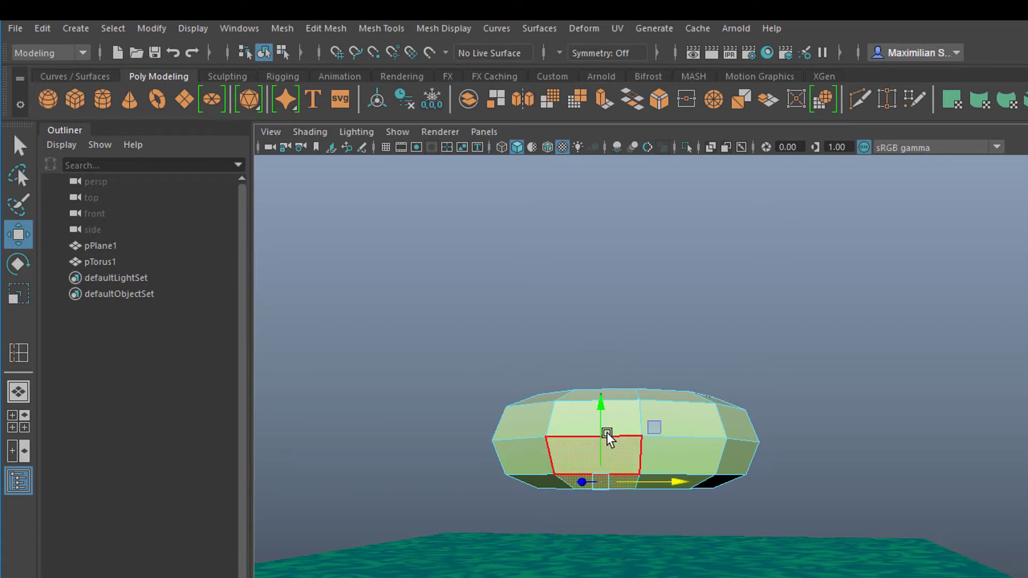
left_click_drag(601, 412, 647, 501)
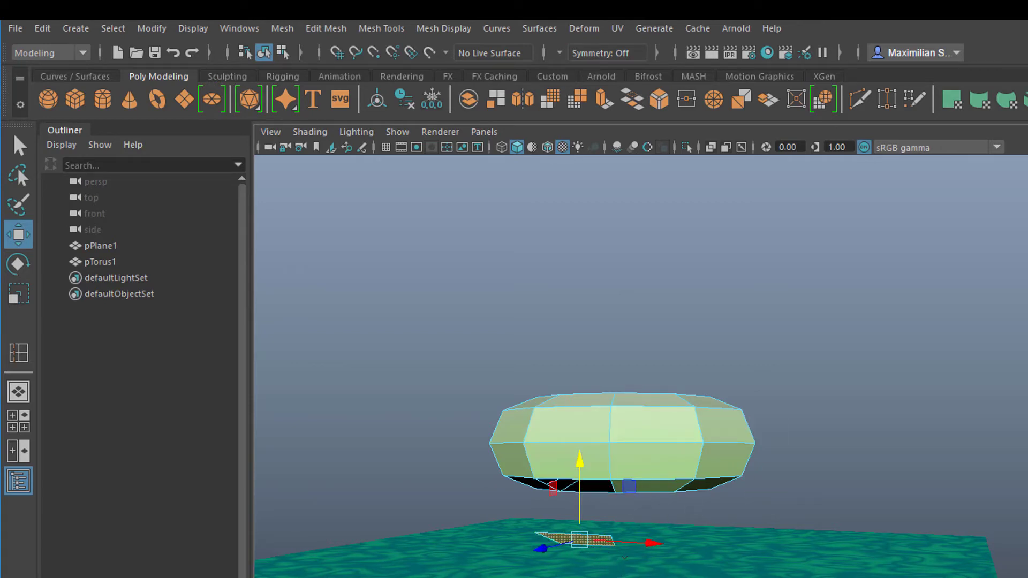
Step: Raise the whole torus with its loose face well above the plane in object mode, and apply a Gravity field to it
right_click_drag(661, 381, 725, 358)
left_click_drag(624, 358, 626, 207)
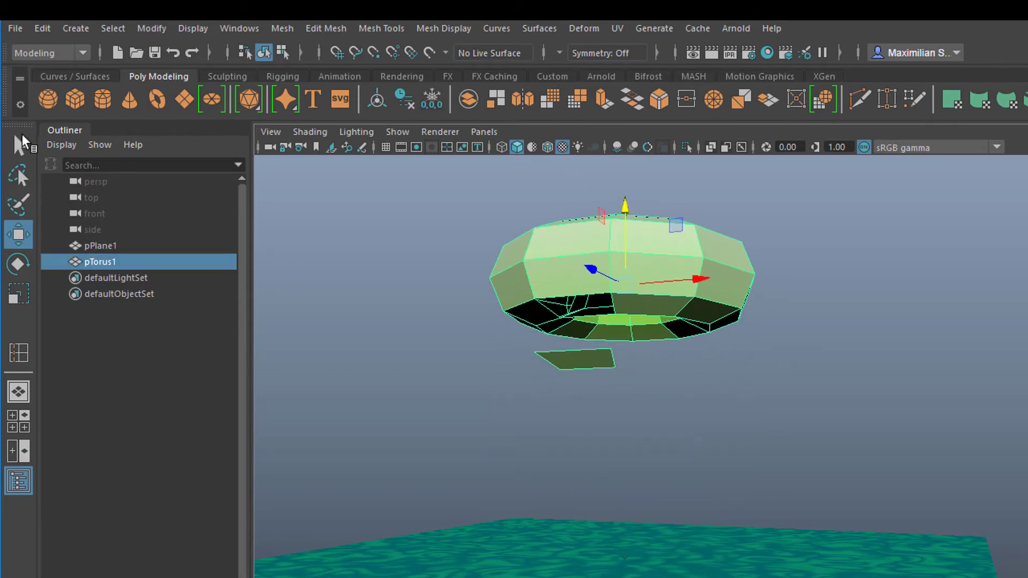
left_click(83, 53)
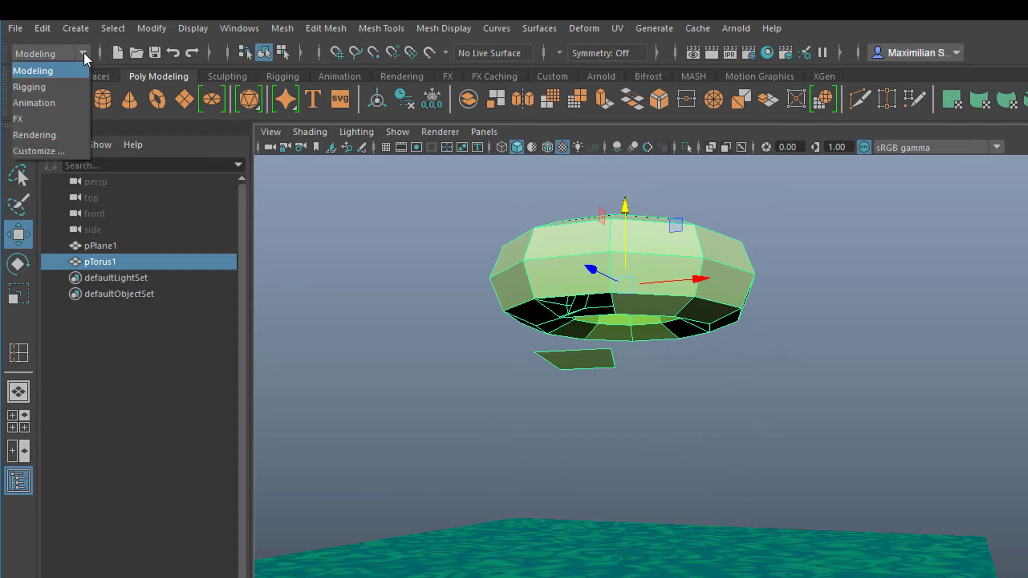
left_click(63, 116)
left_click(567, 28)
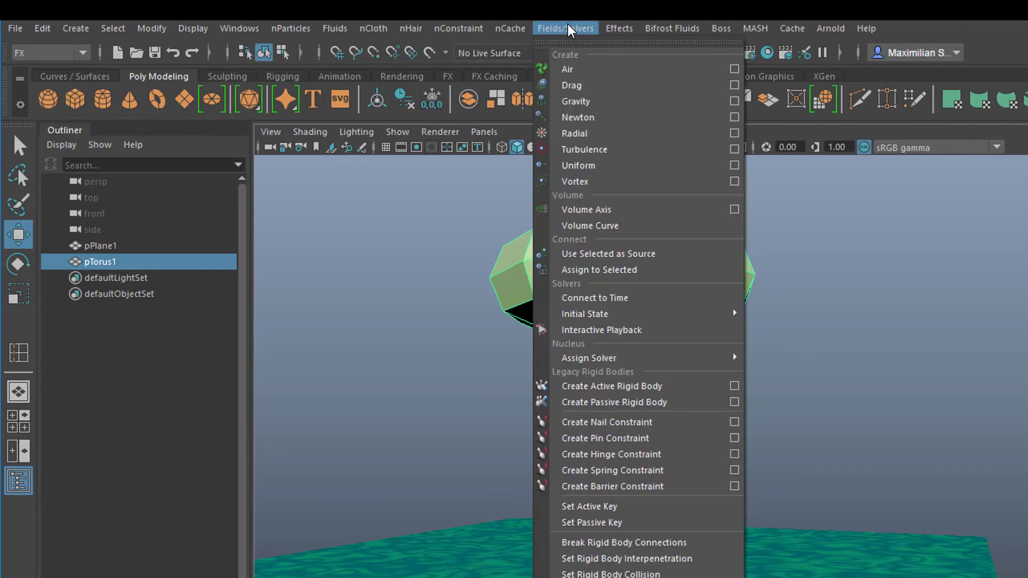
left_click(606, 107)
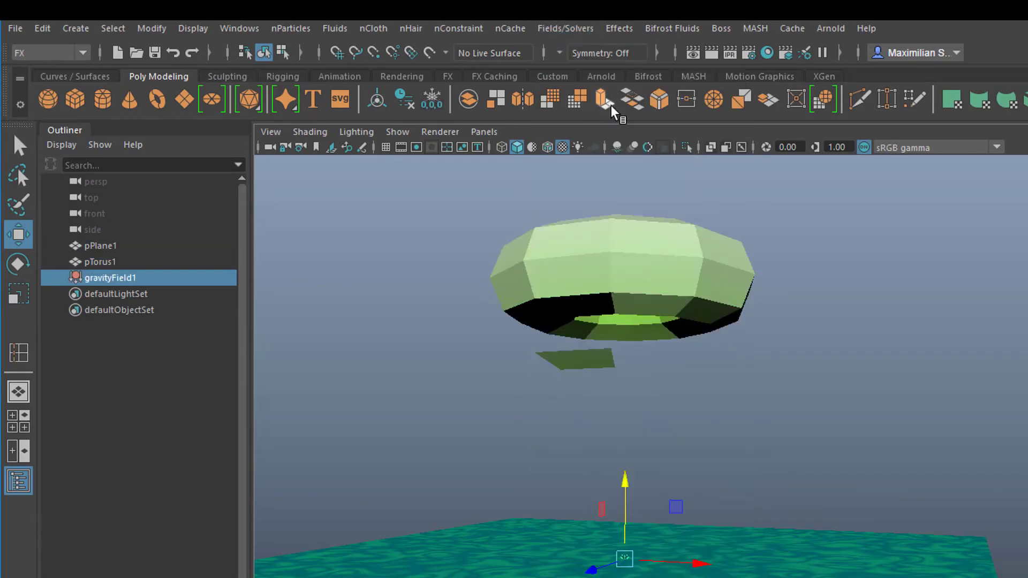
Step: Make the plane a passive rigid body
left_click(100, 246)
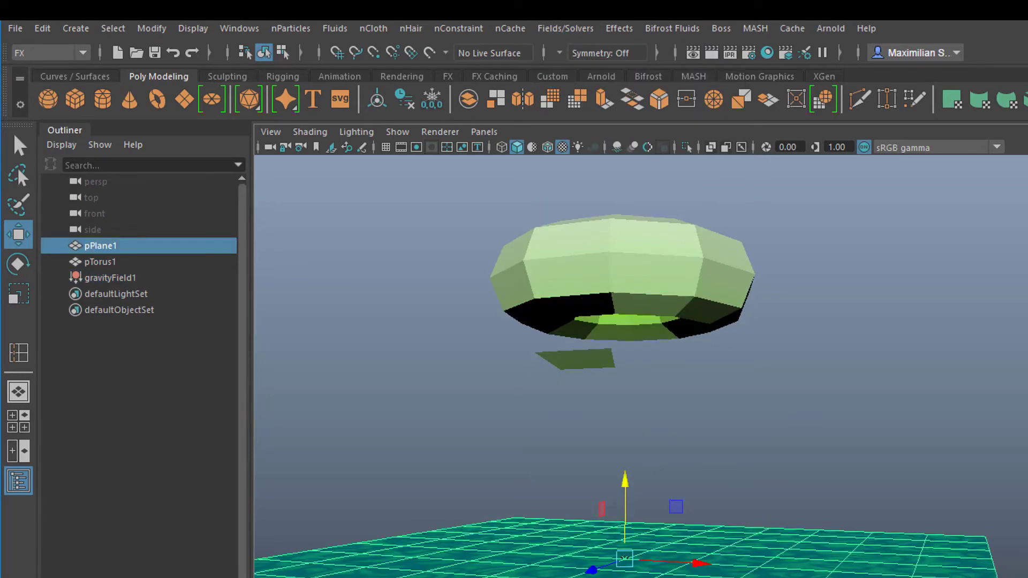
left_click(560, 29)
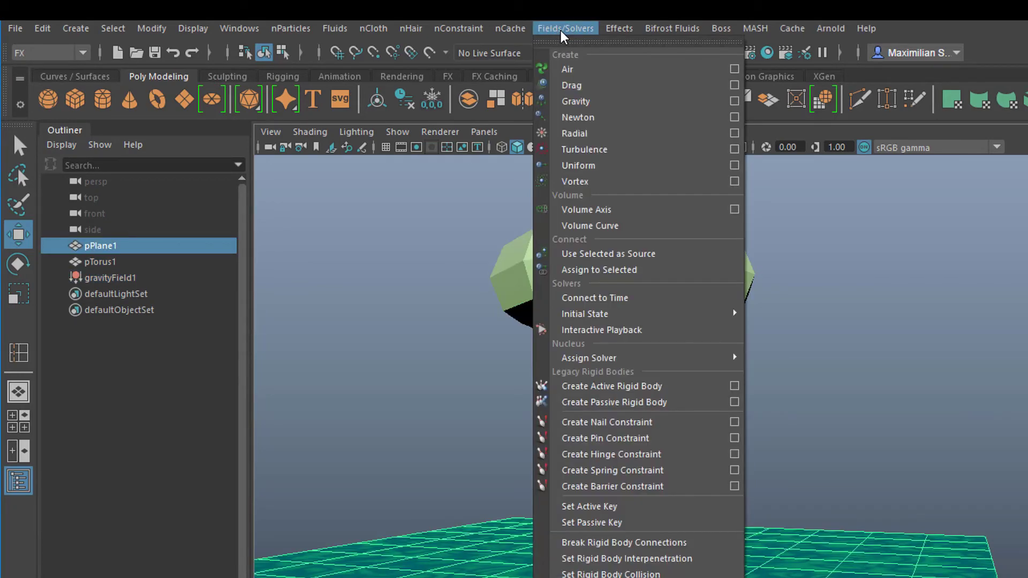
left_click(685, 407)
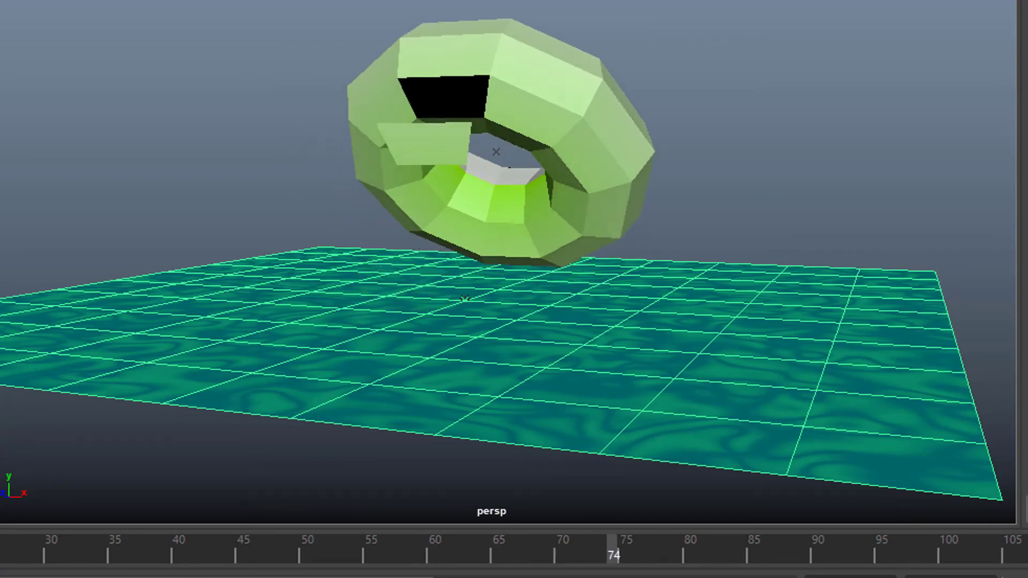
Step: Stop the simulation playback and step backwards frame by frame to examine how the torus and its loose face behave near the plane
key("Escape")
left_click_drag(562, 230, 576, 285, "alt")
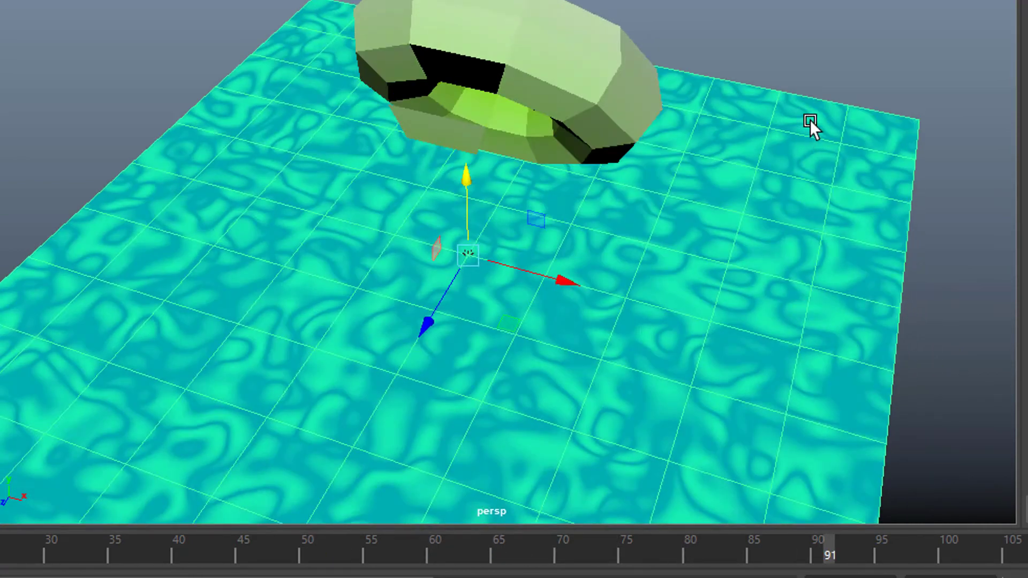
key("alt+comma")
key("alt+comma")
key("alt+comma")
key("alt+comma")
key("alt+comma")
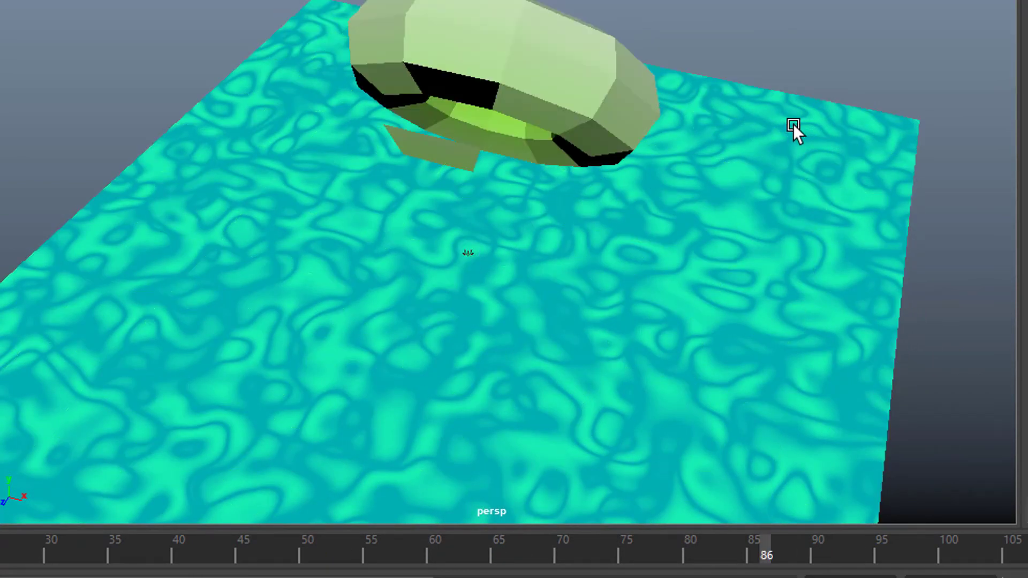
Step: Undo the passive rigid body, the gravity field, the raising of the torus and the downward move of its loose face
key("ctrl+z")
key("ctrl+z")
key("ctrl+z")
key("ctrl+z")
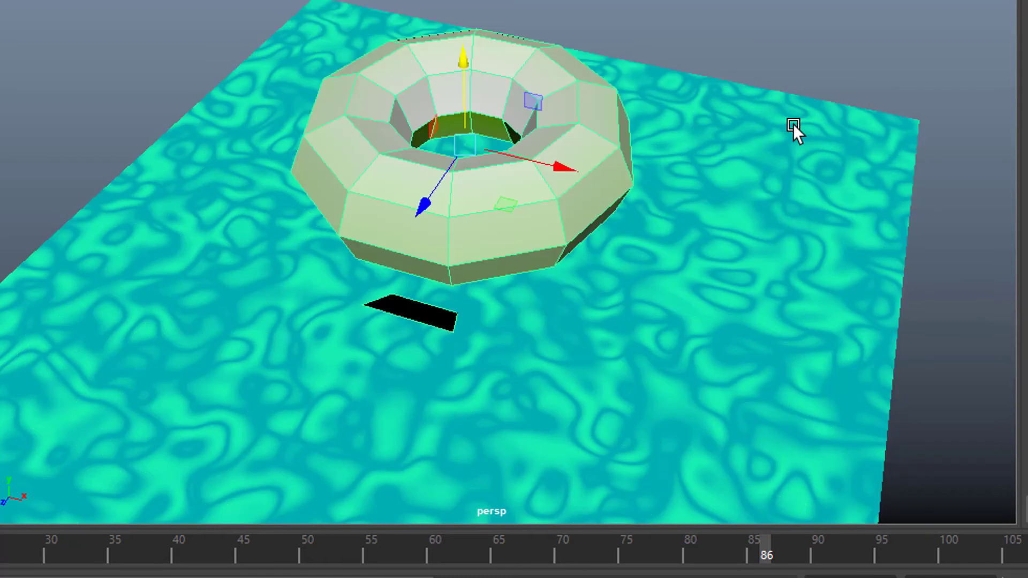
key("ctrl+z")
Step: Select a face on the top of the torus, pull it up to test its connection to neighbouring faces, and put it back
left_click_drag(449, 214, 556, 196, "alt")
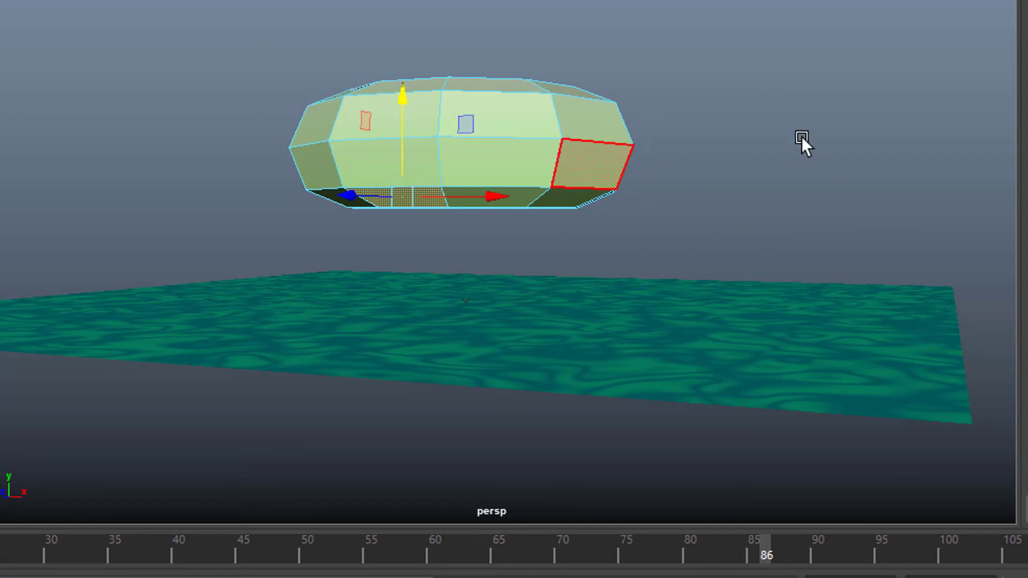
left_click_drag(656, 255, 657, 245, "alt")
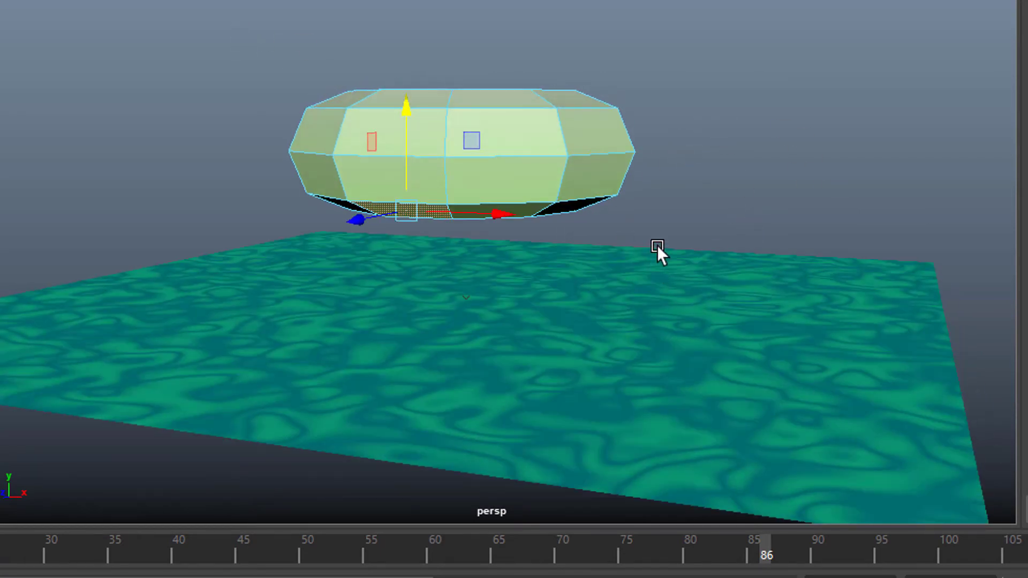
left_click(512, 94)
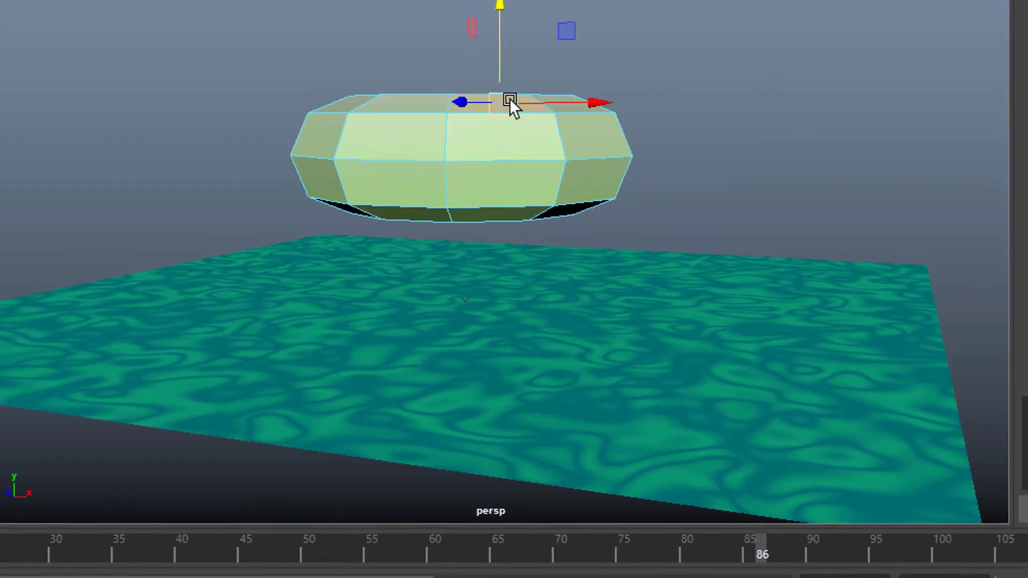
left_click_drag(496, 9, 500, 16)
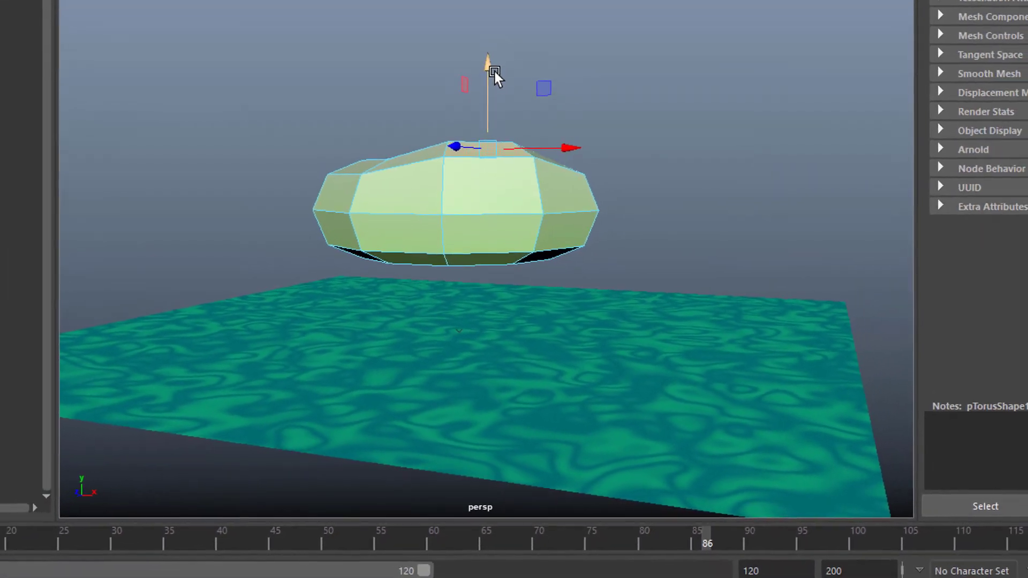
left_click_drag(494, 72, 496, 91)
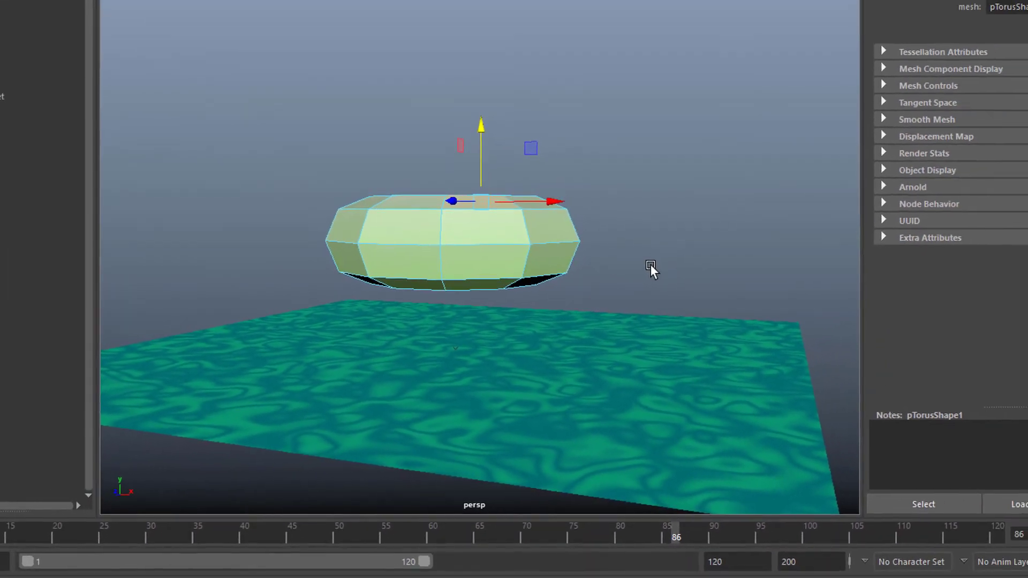
mouse_move(678, 235)
left_mouse_down("alt")
mouse_move(676, 248)
mouse_move(697, 239)
left_mouse_up("alt")
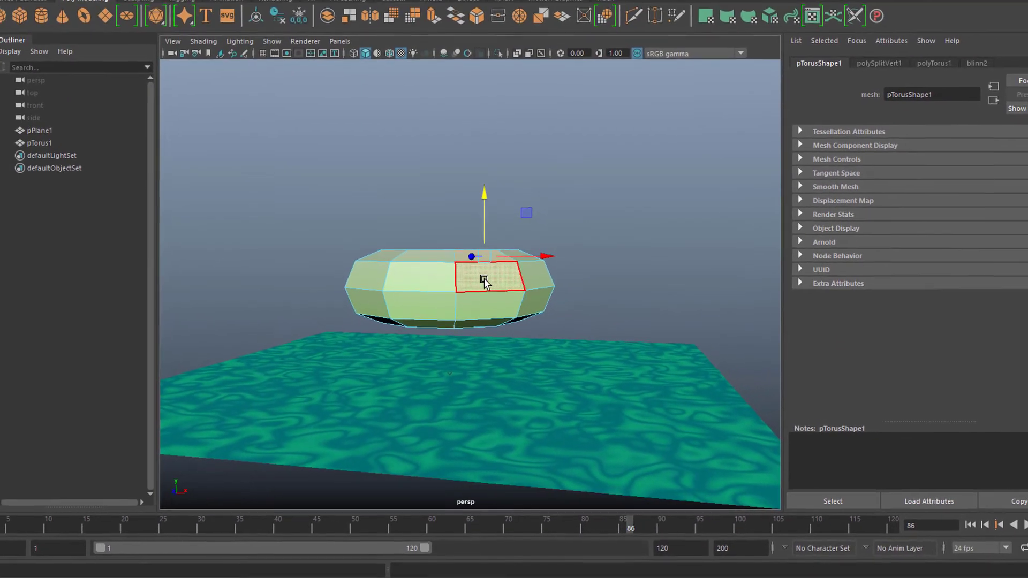
Step: Return the torus to object mode and separate its mesh into individual objects
right_click(496, 259)
left_click(471, 285)
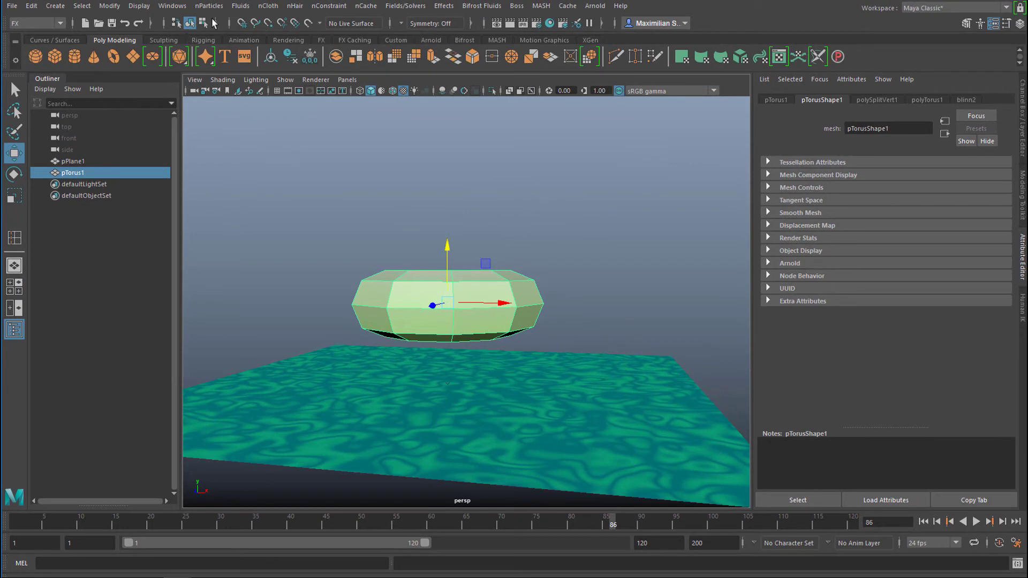
left_click(60, 23)
left_click(47, 33)
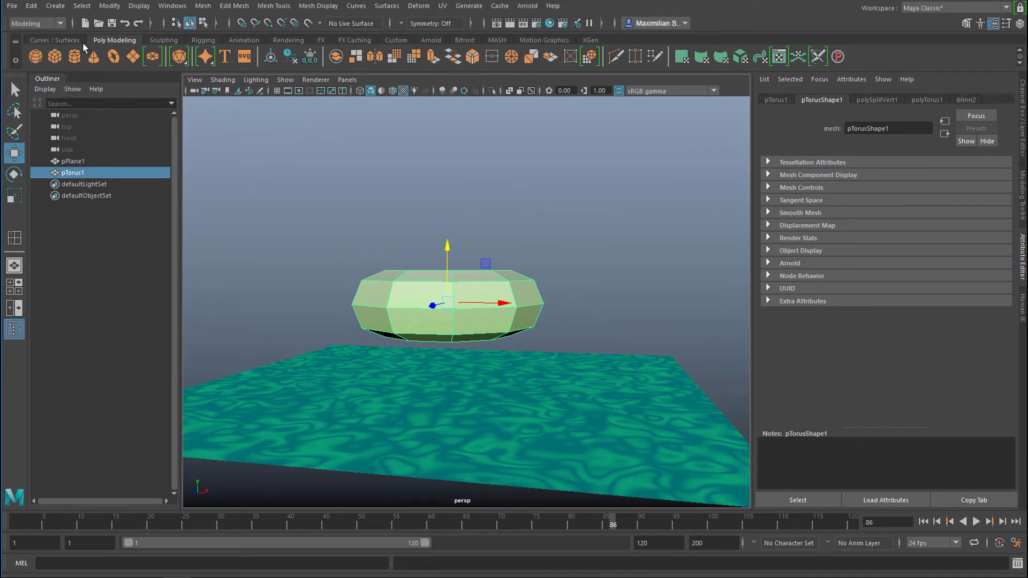
left_click(203, 7)
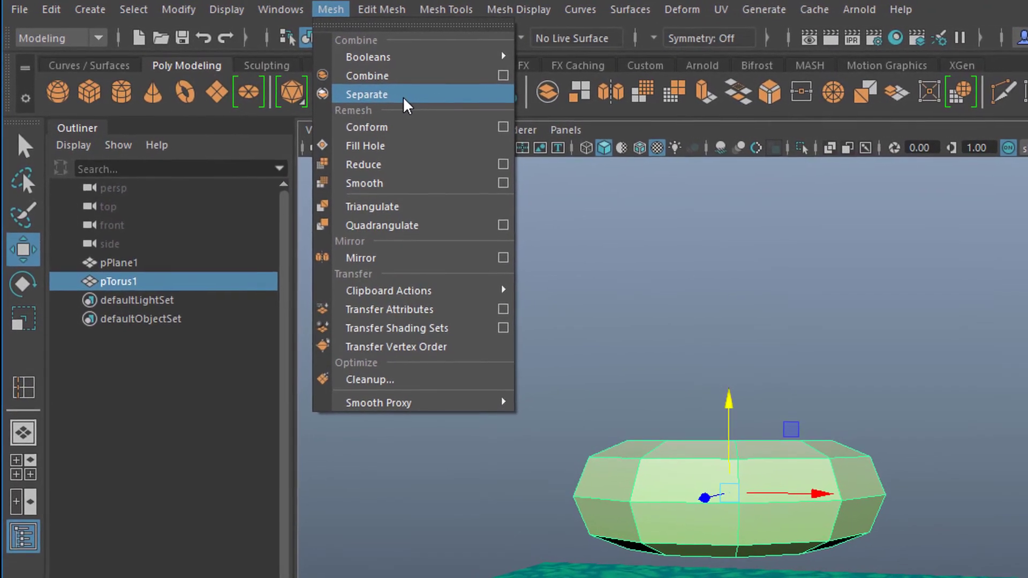
left_click(407, 102)
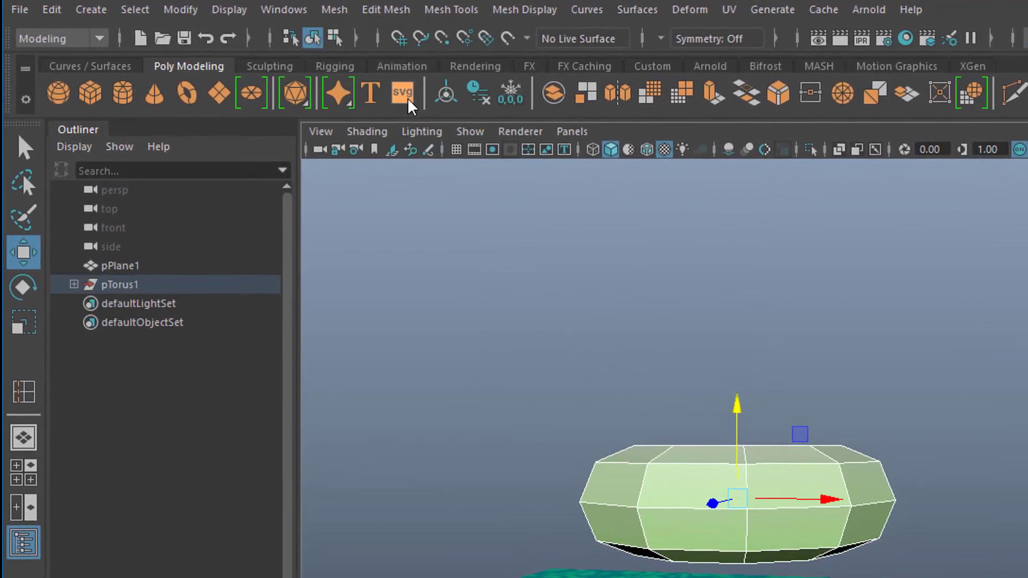
Step: Expand the pTorus1 group and inspect its separated pieces, selecting polySurface18 and then framing polySurface29
left_click(74, 285)
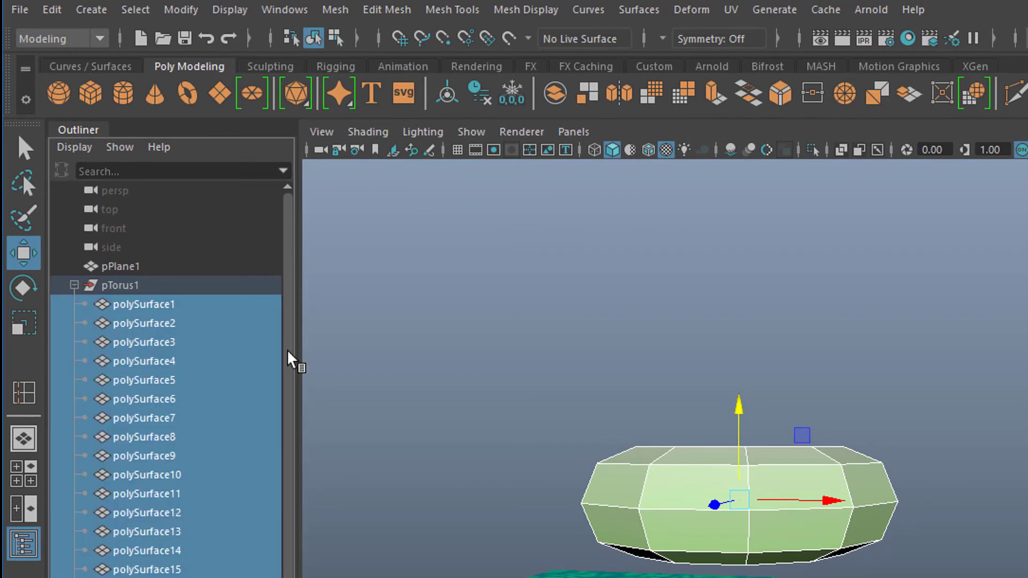
left_click_drag(289, 360, 294, 447)
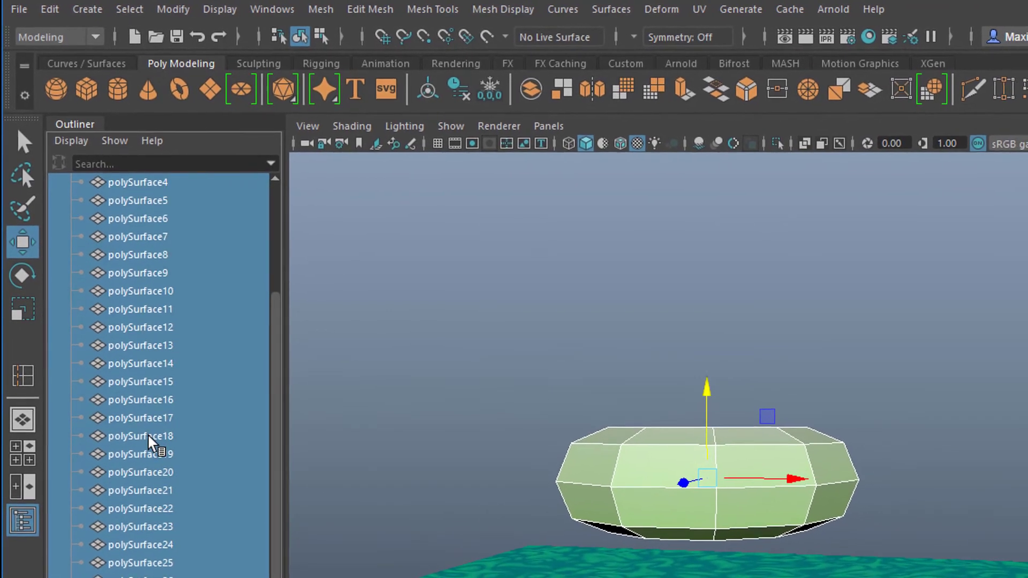
left_click(149, 436)
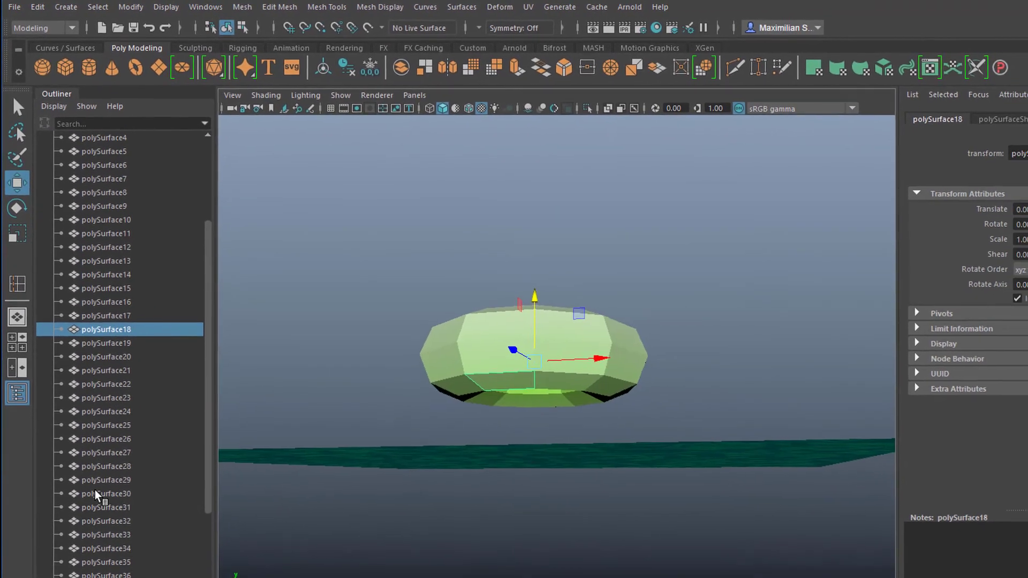
left_click(99, 480)
key("f")
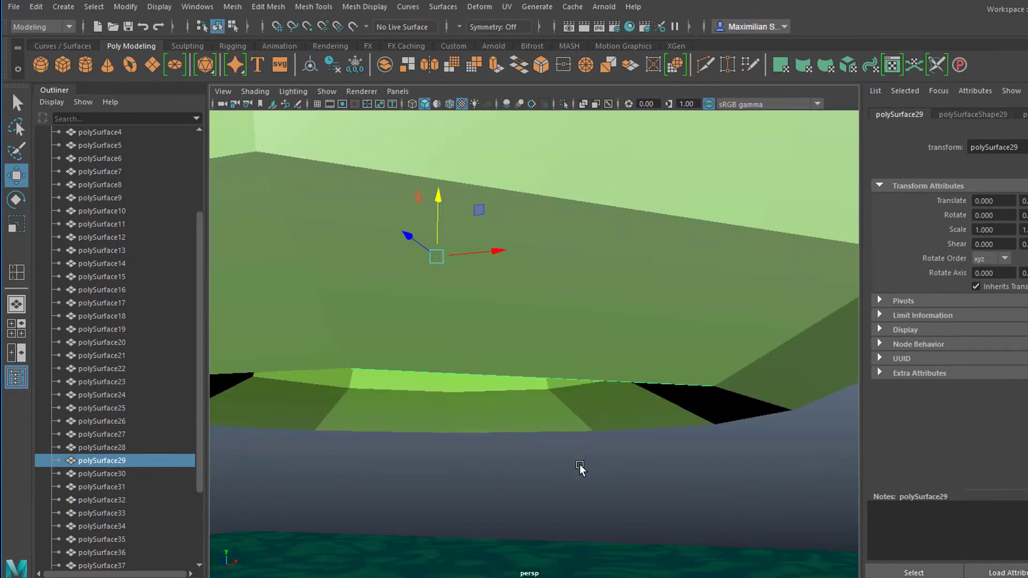
left_click_drag(449, 473, 436, 554, "alt")
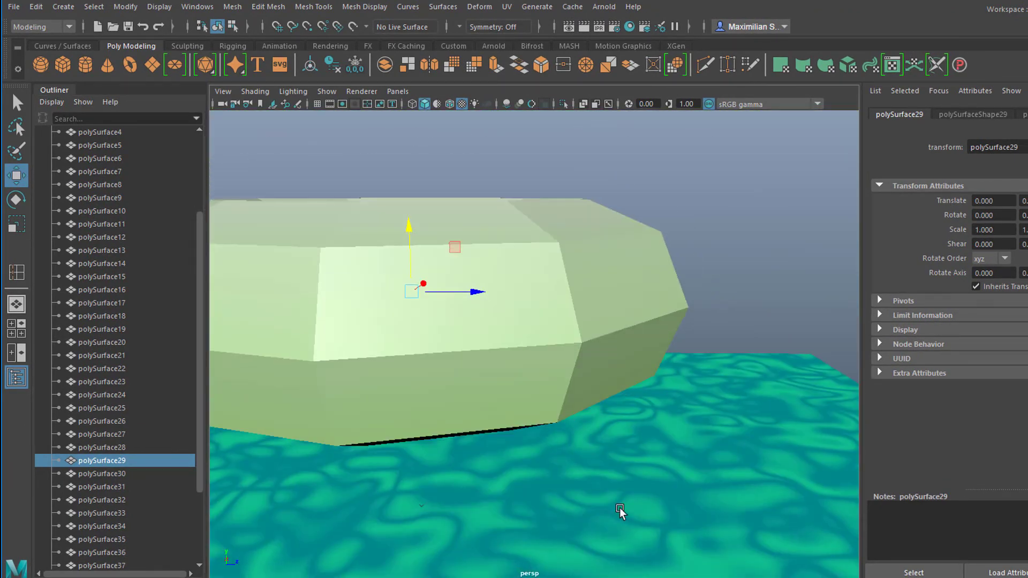
right_click_drag(620, 511, 456, 507, "alt")
middle_click_drag(458, 493, 527, 399, "alt")
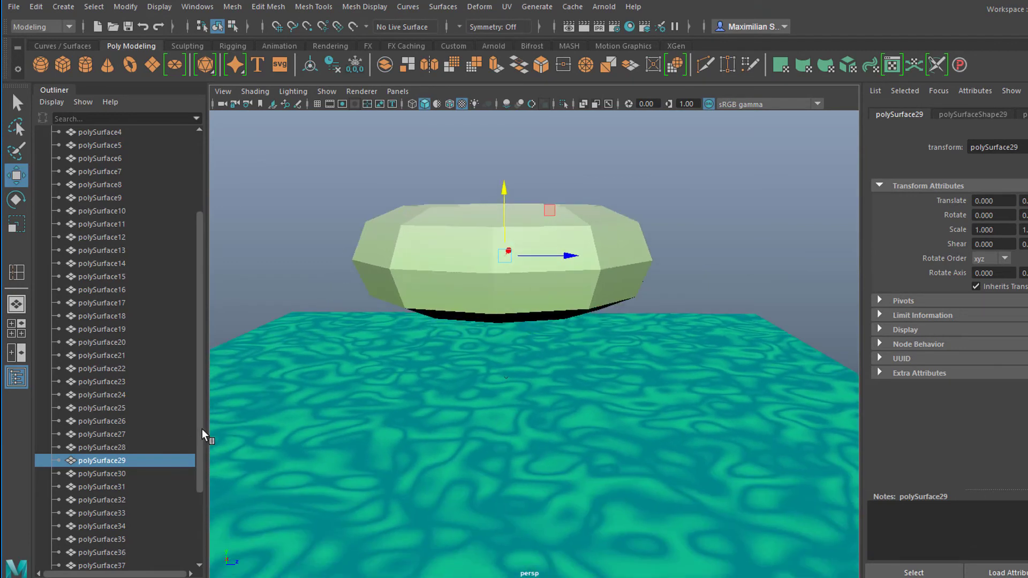
Step: Select all the pieces from polySurface1 to polySurface41, apply a Gravity field to them and play the simulation
scroll(203, 430, "up", 3)
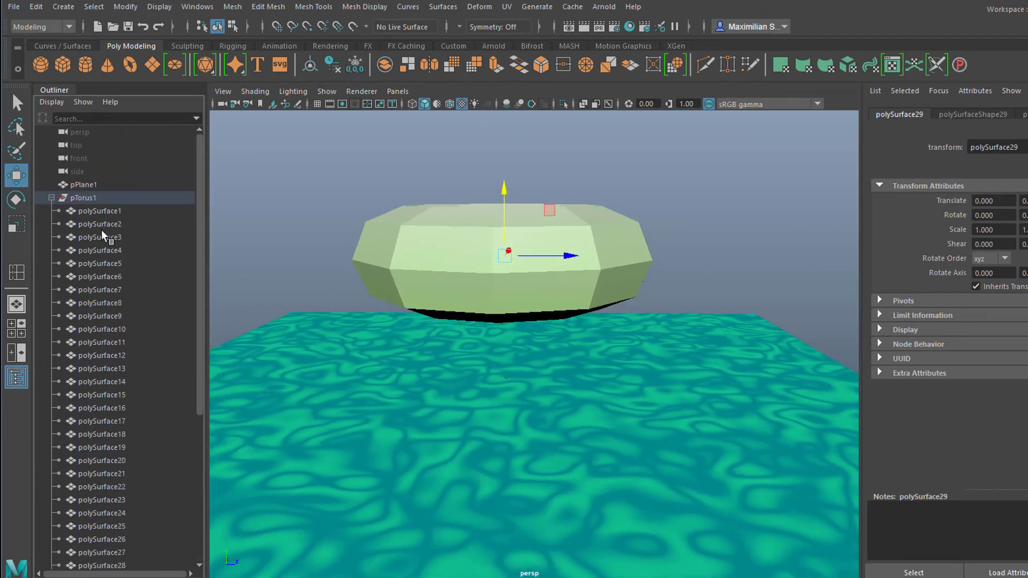
left_click(107, 212)
left_click_drag(199, 244, 196, 459)
left_click(101, 513, "shift")
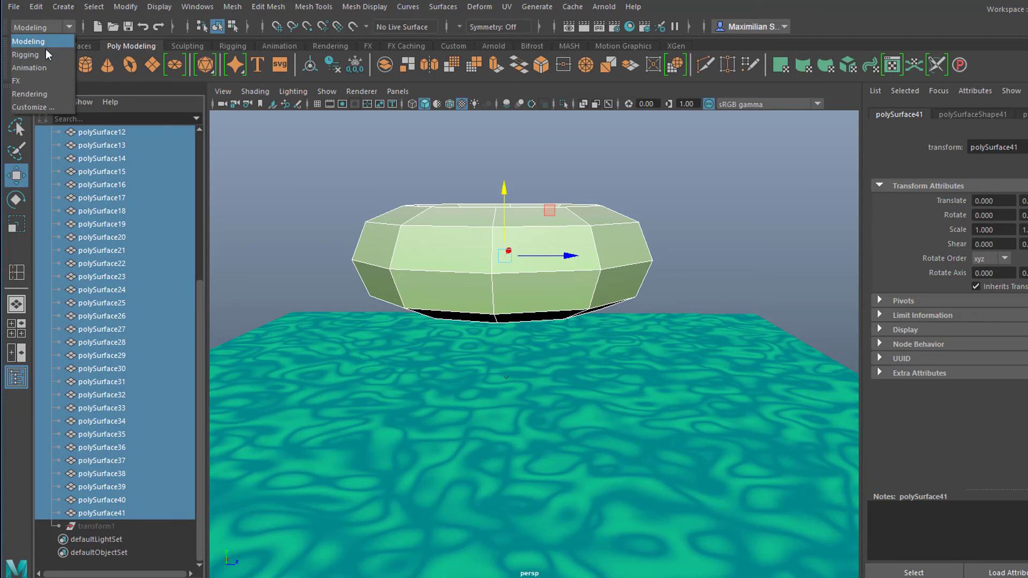
left_click(43, 83)
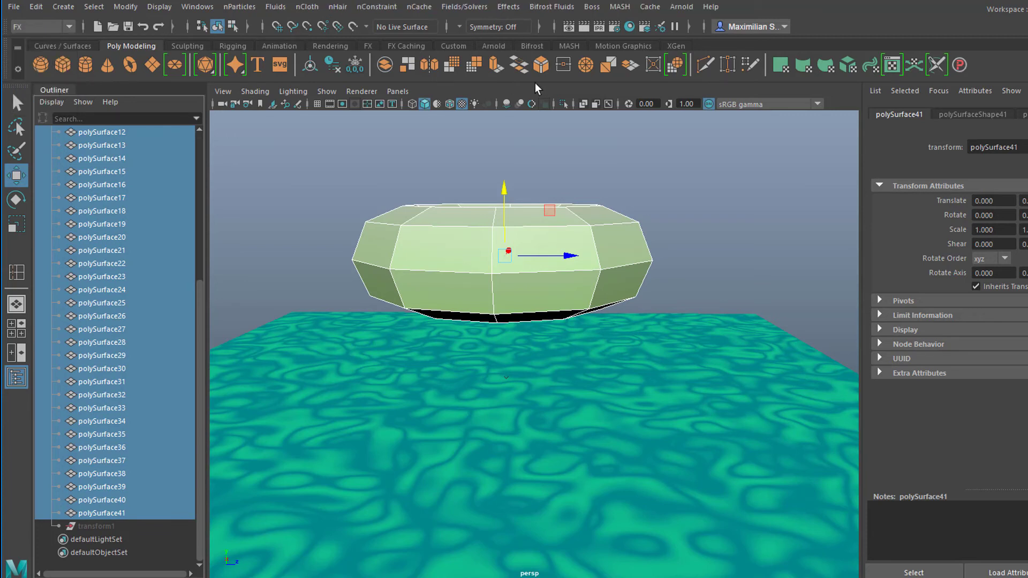
left_click(459, 14)
left_click(496, 70)
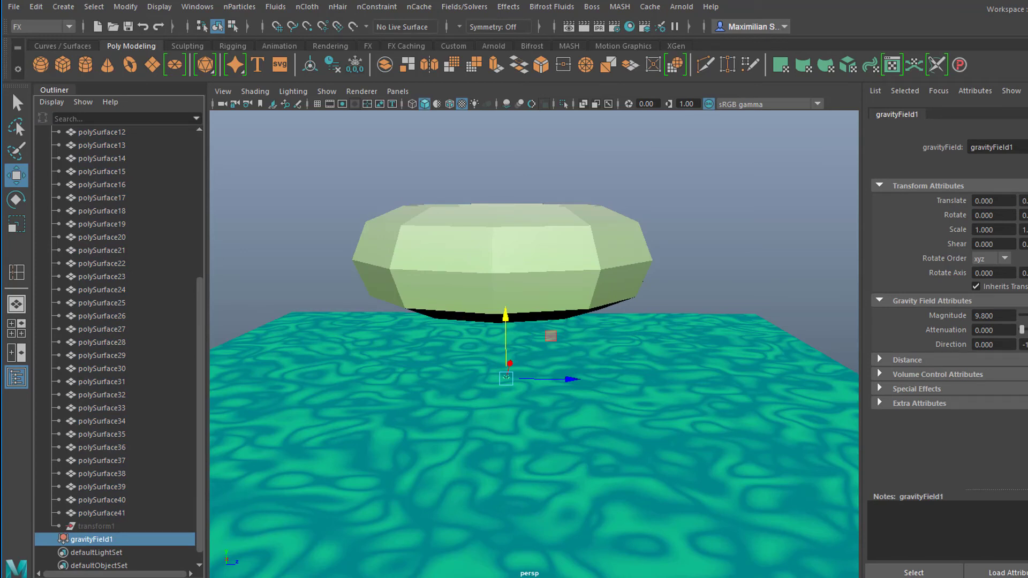
key("alt+v")
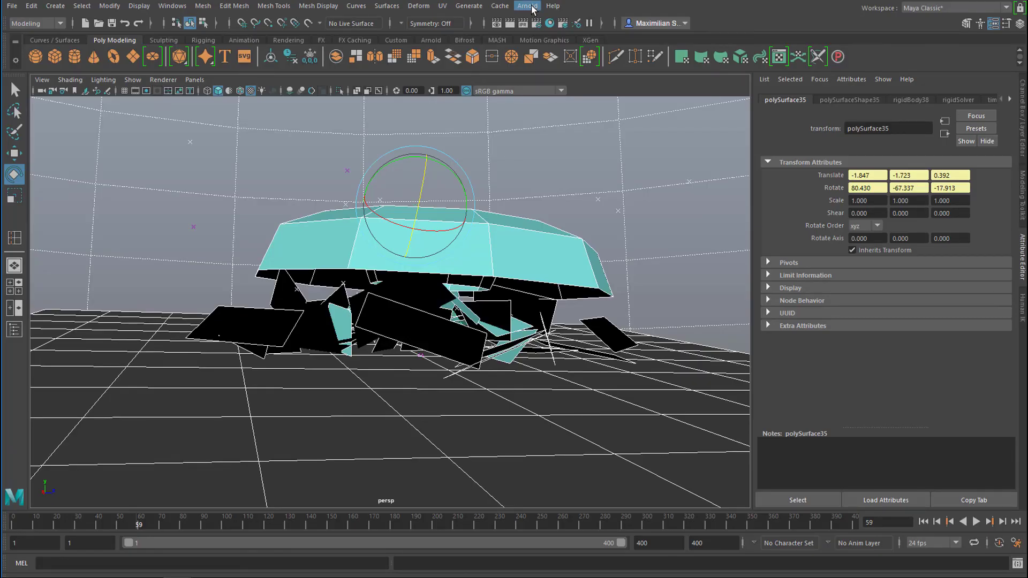
Step: Render the collapsed torus at the current frame with Arnold
left_click(527, 7)
left_click(540, 27)
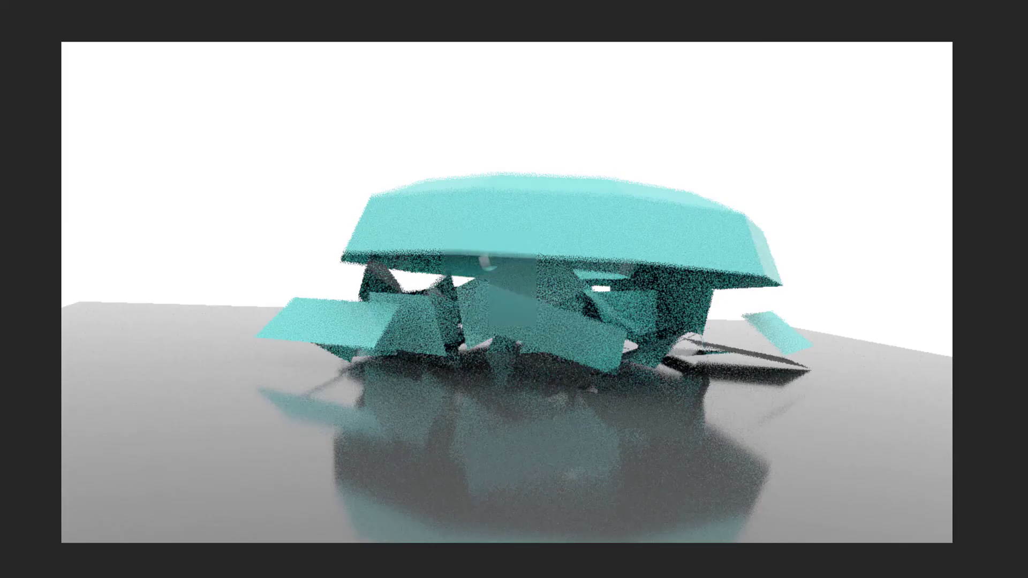